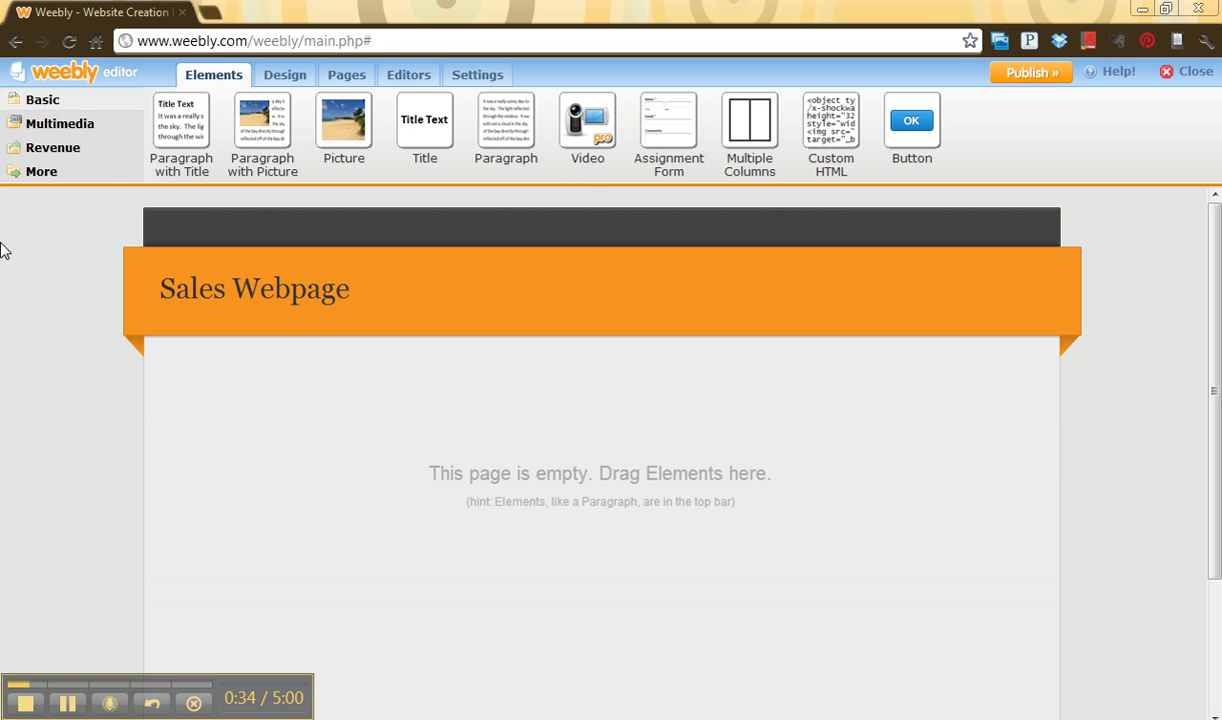
Switch to the Pages tab to see the Home and Finished Page entries
left_click(285, 75)
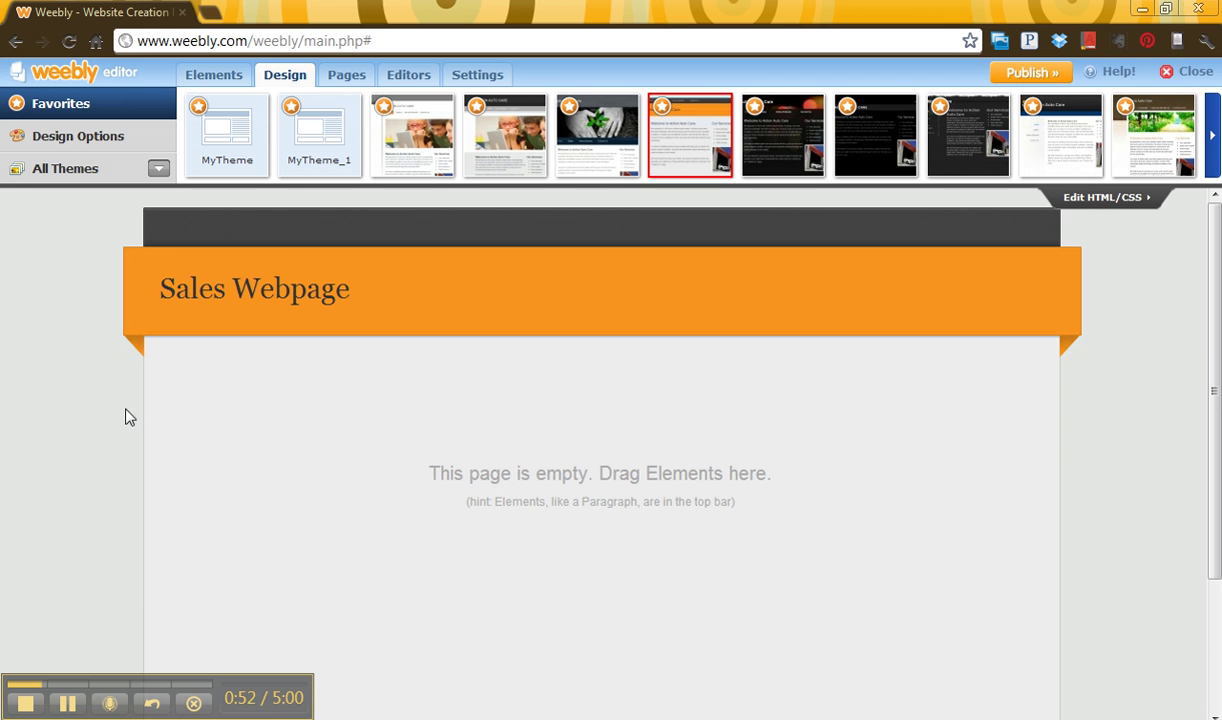
Tick 'Hide page in navigation menu' for Home and save the settings, re-checking once
left_click(350, 75)
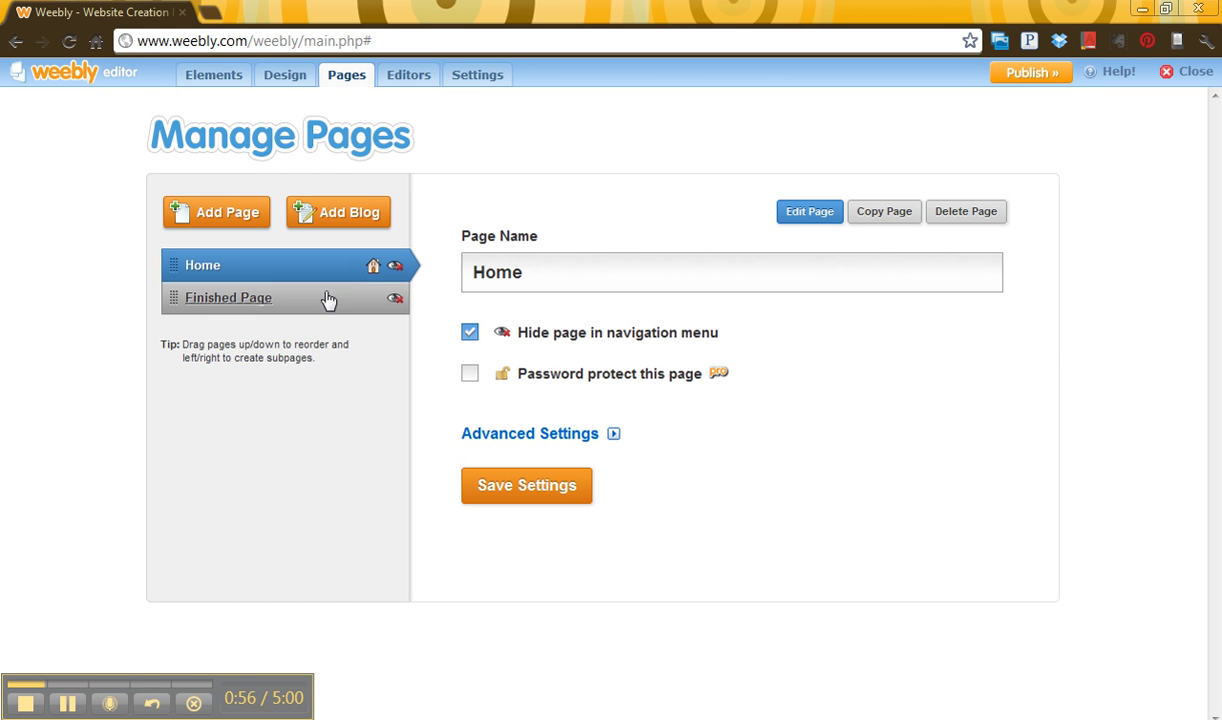
left_click(469, 334)
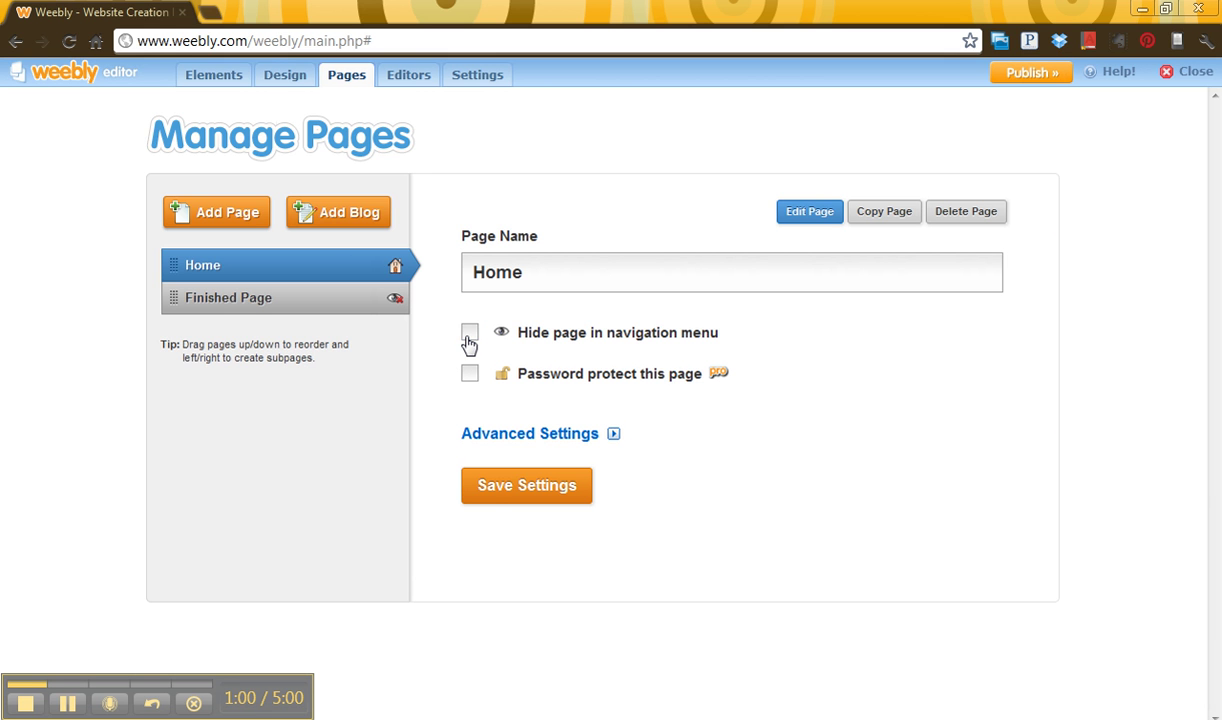
left_click(469, 334)
left_click(469, 334)
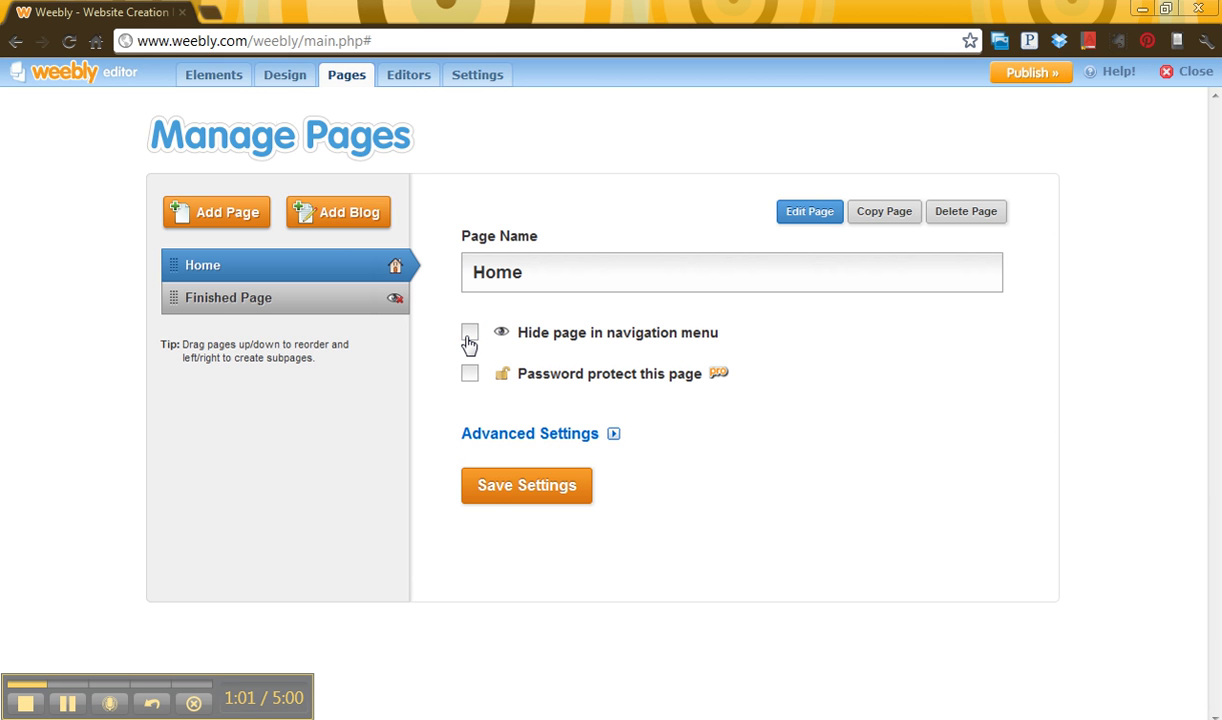
left_click(490, 492)
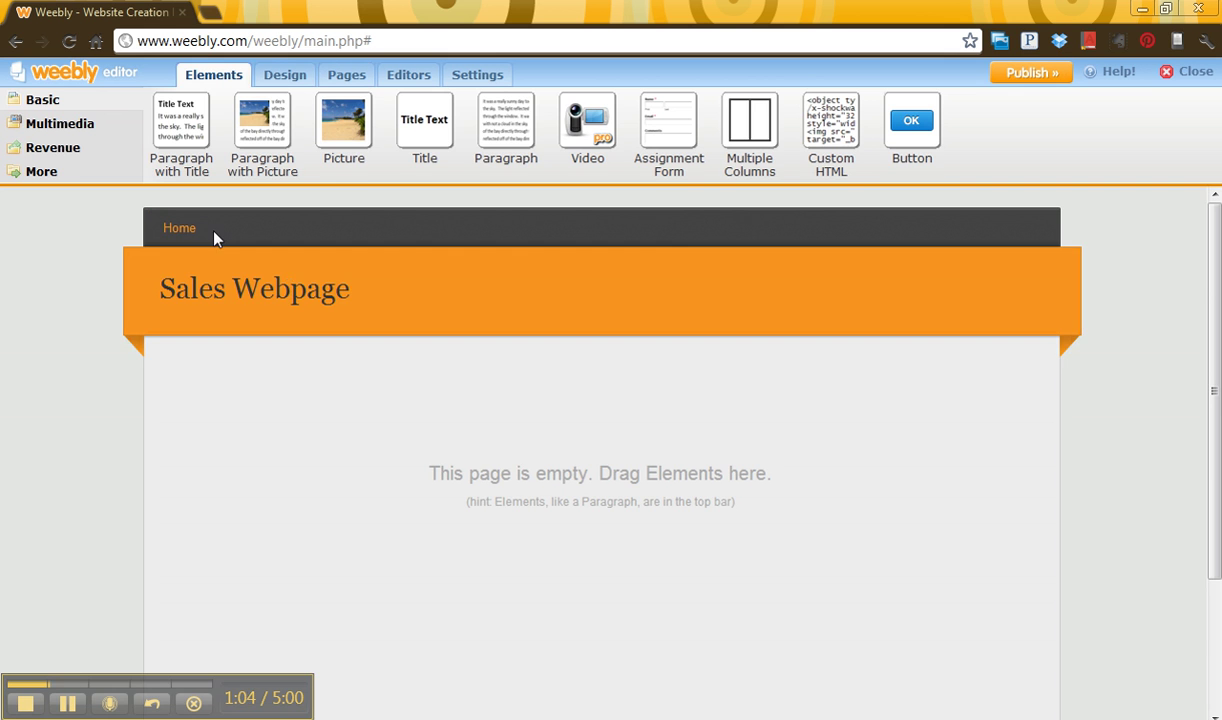
left_click(342, 74)
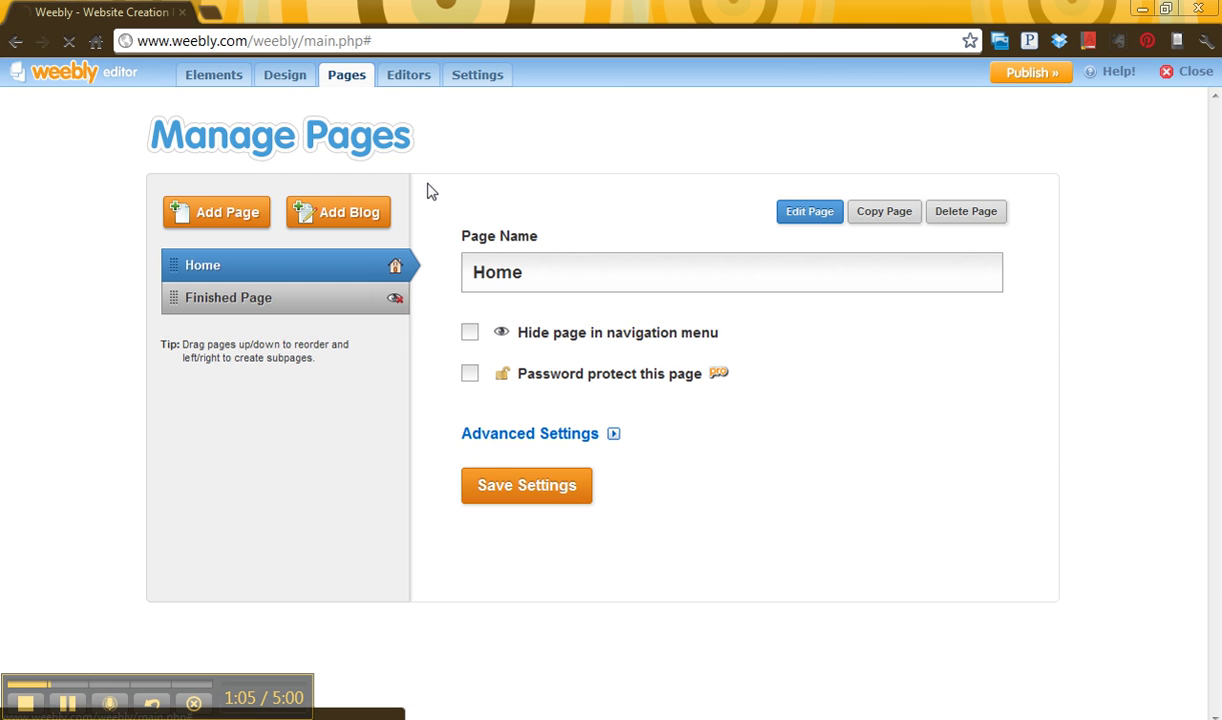
left_click(469, 332)
left_click(513, 490)
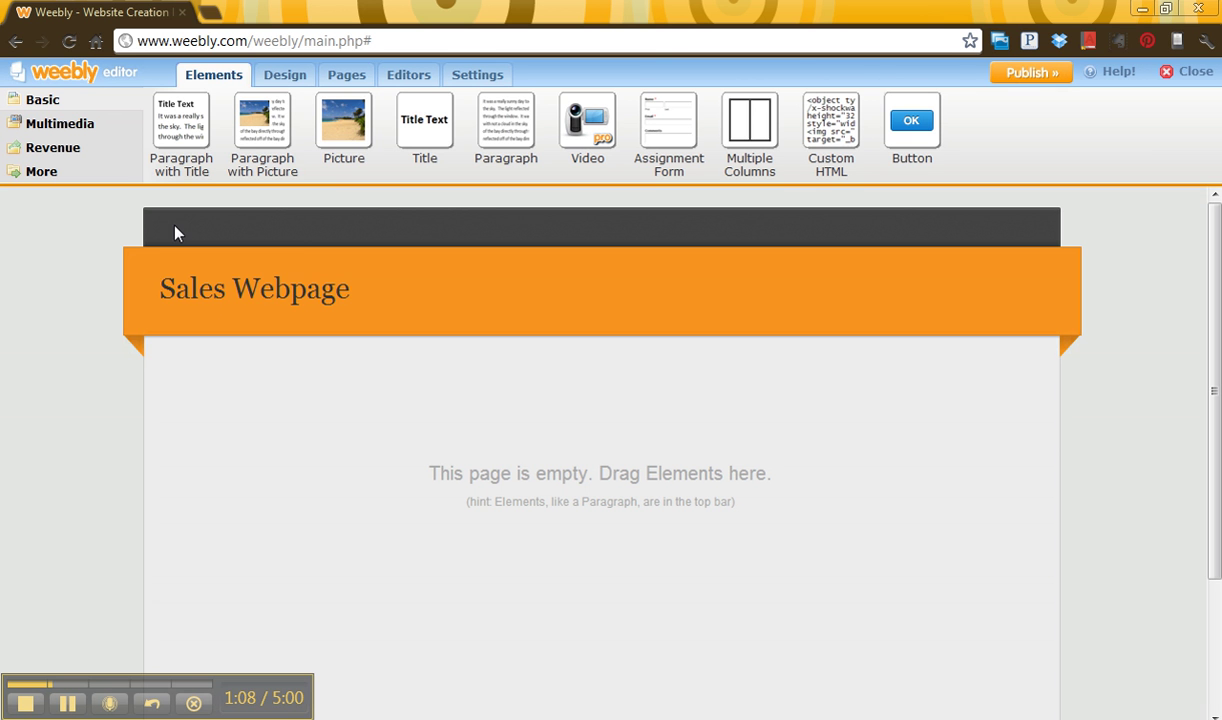
mouse_move(238, 330)
In Design Options, set the site title font to Lobster
left_click(272, 84)
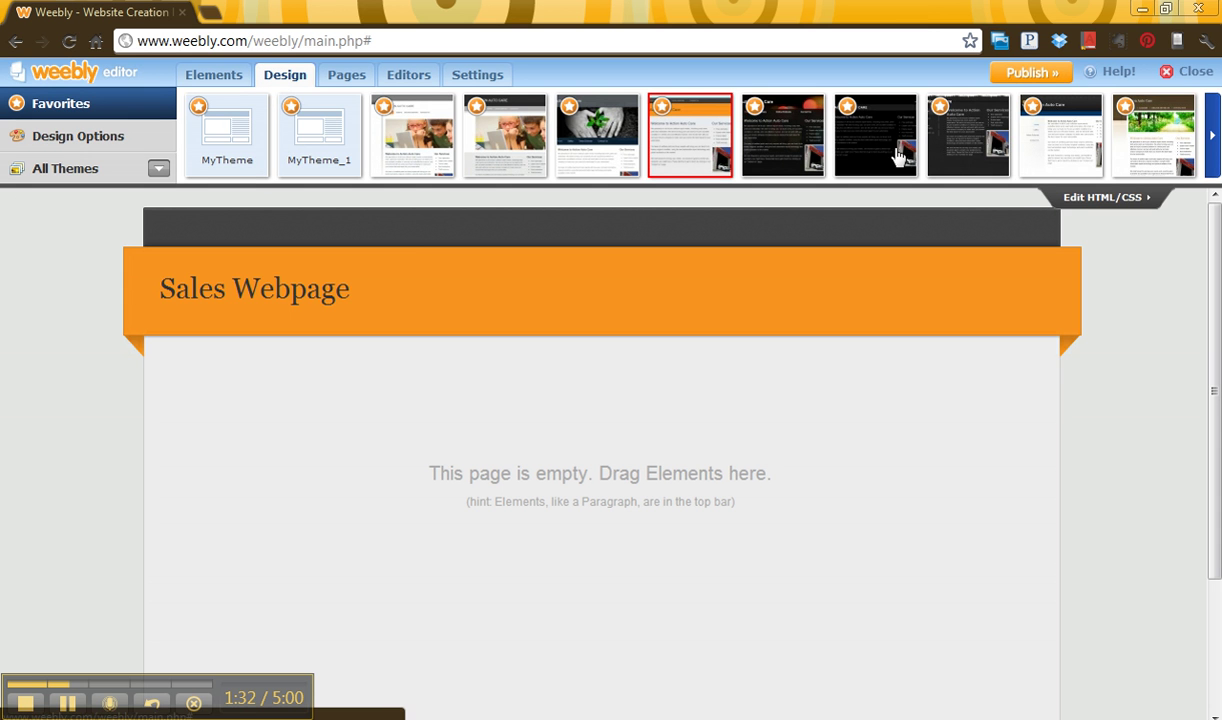
left_click(38, 138)
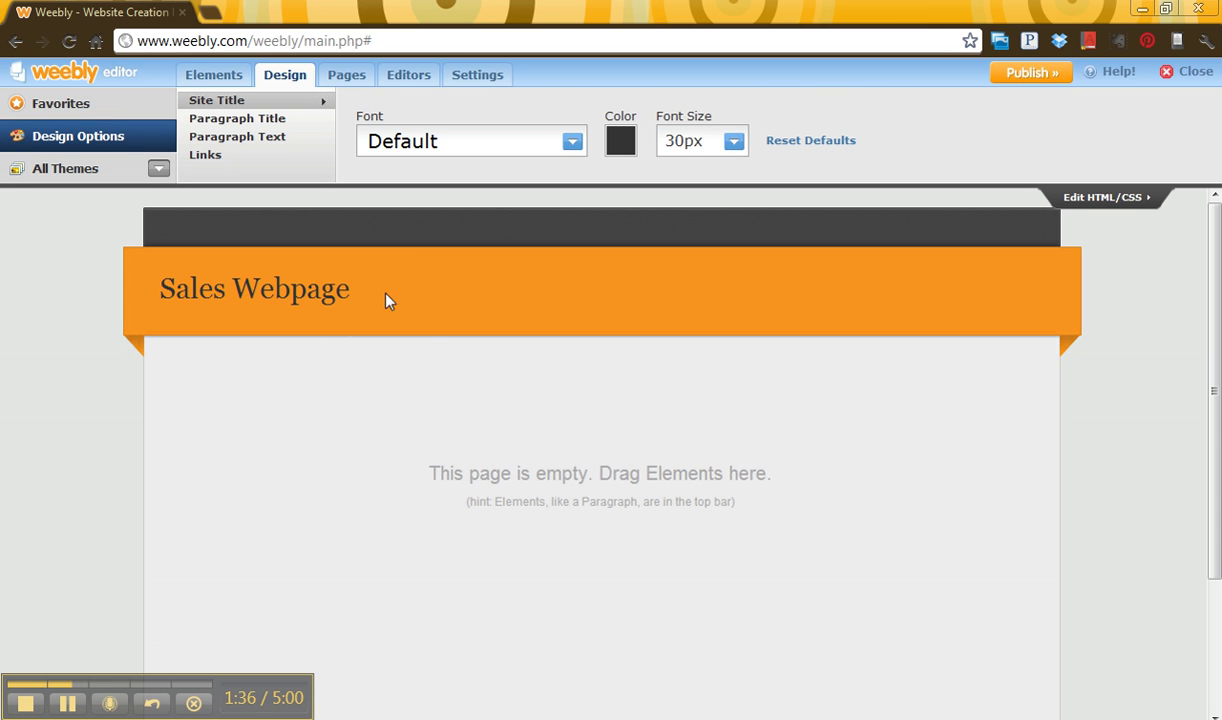
mouse_move(196, 282)
right_click(401, 149)
left_click(400, 147)
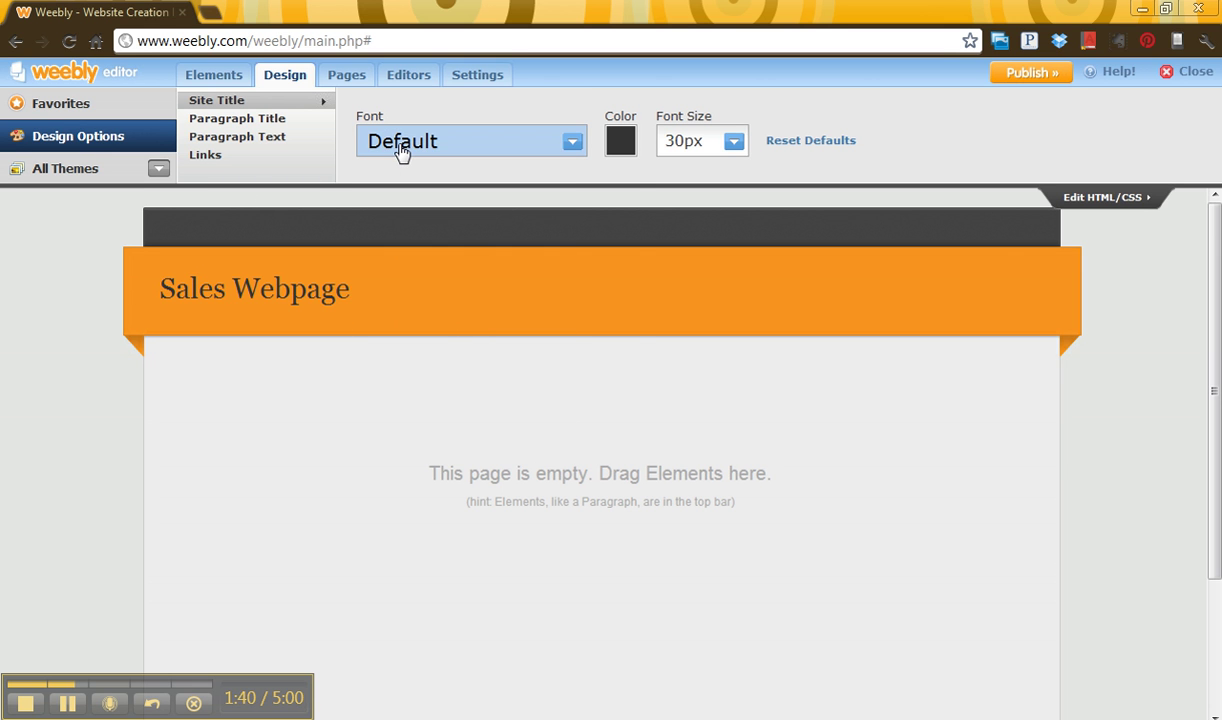
left_click(400, 148)
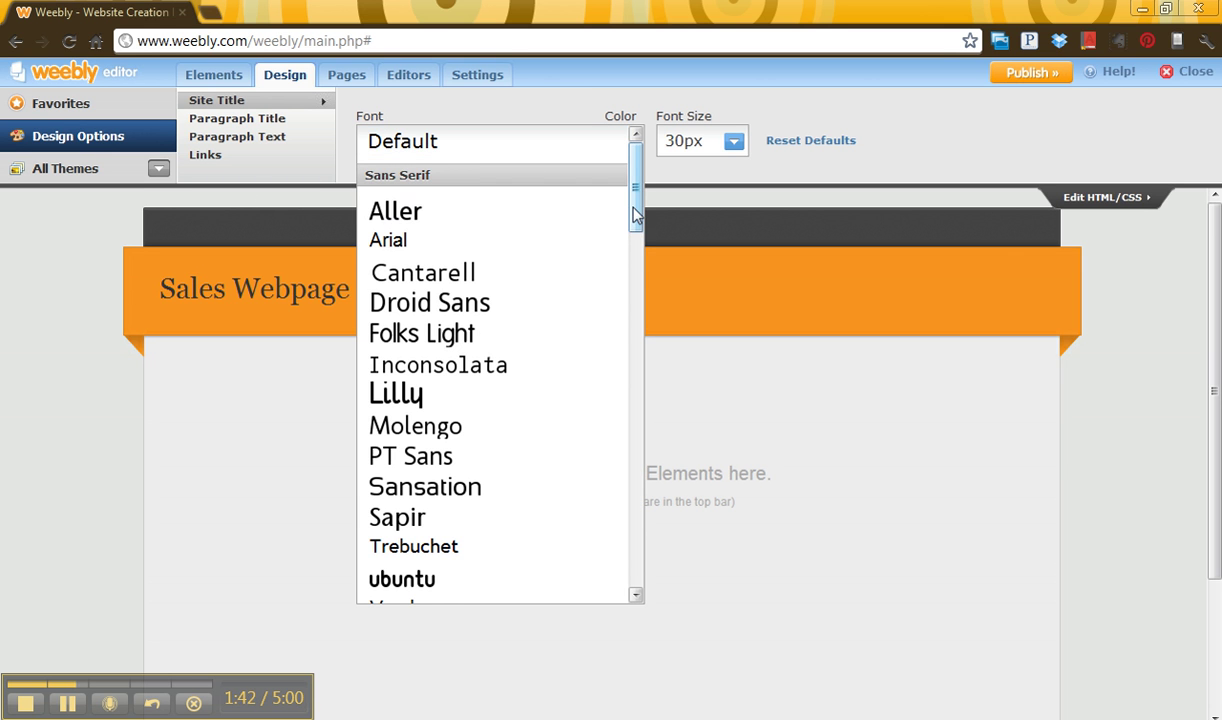
left_click_drag(634, 215, 637, 525)
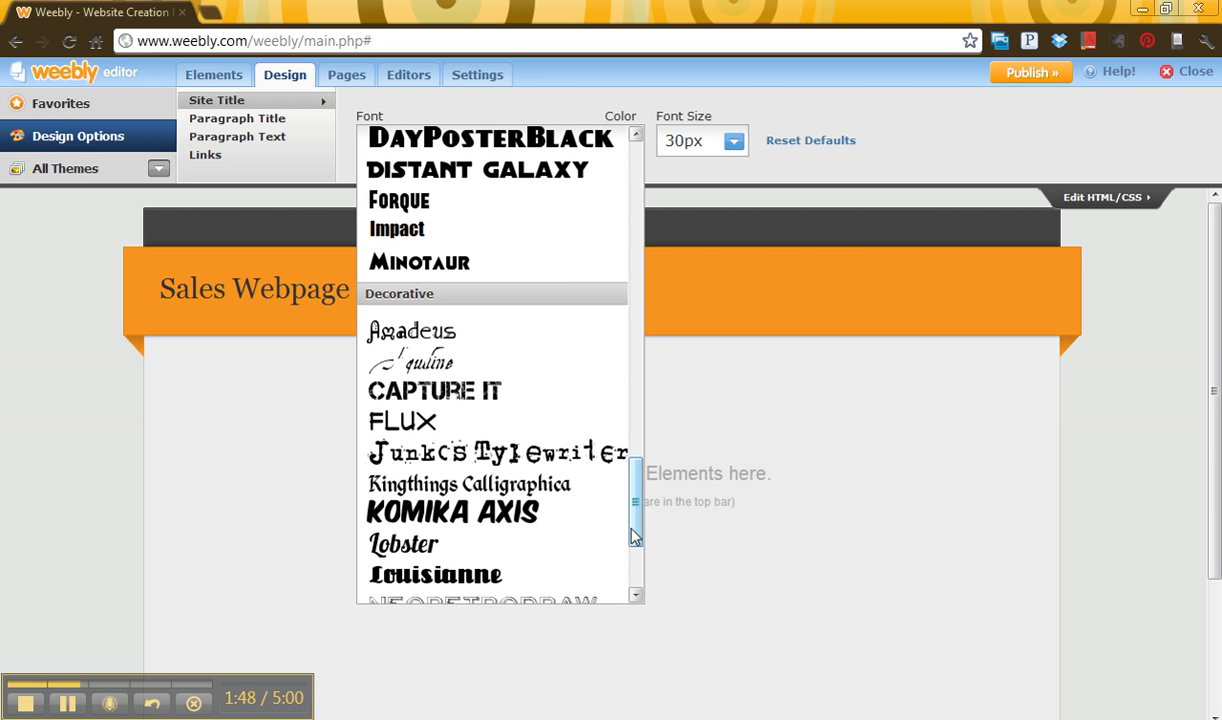
left_click(578, 548)
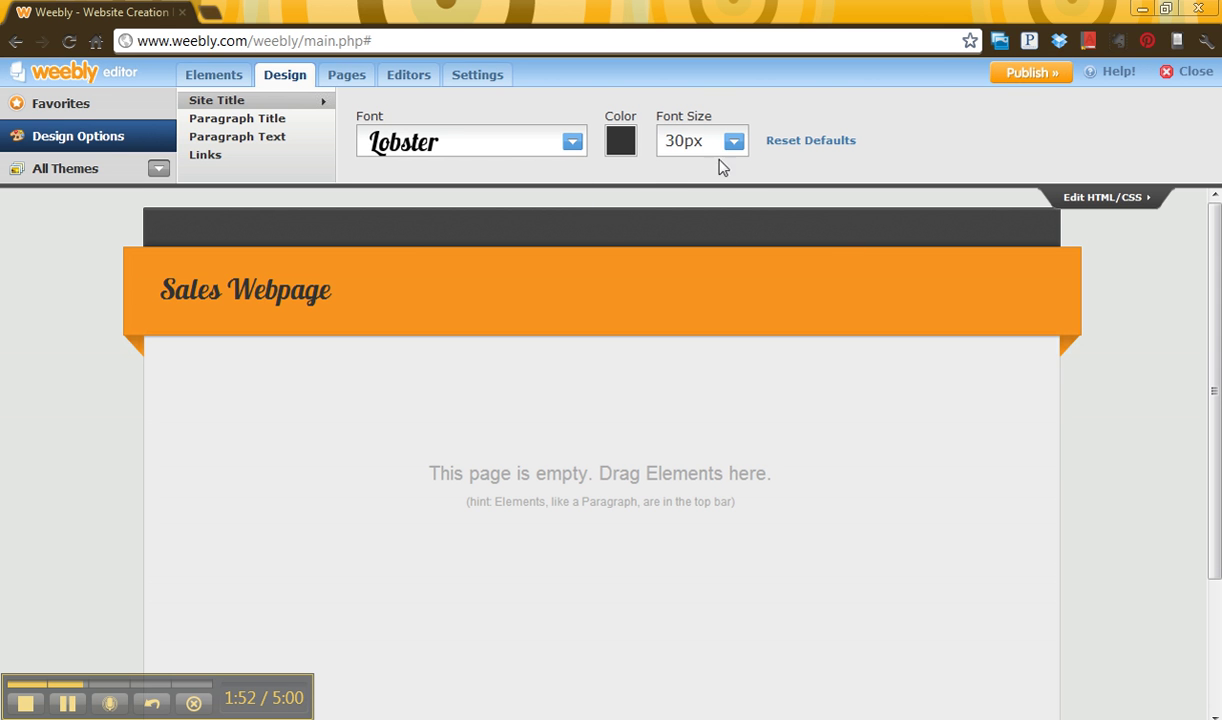
Make the site title grey, in Aquiline font at 40px
left_click(614, 138)
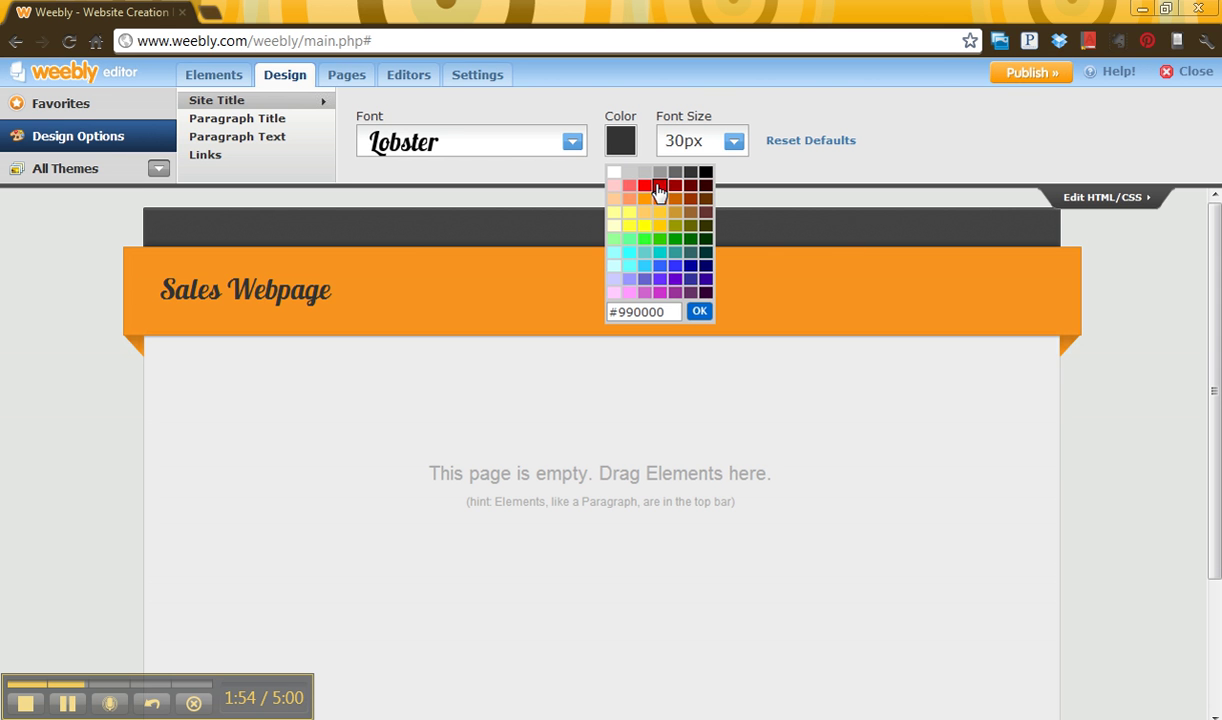
left_click(677, 178)
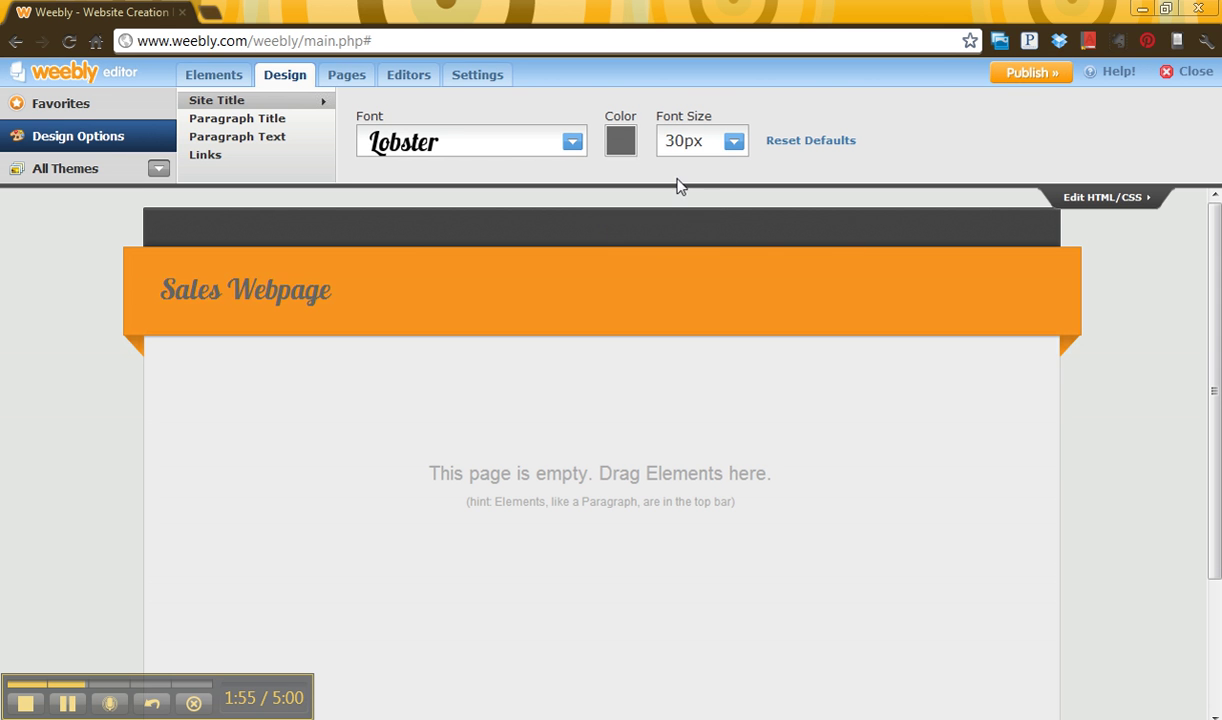
left_click(572, 150)
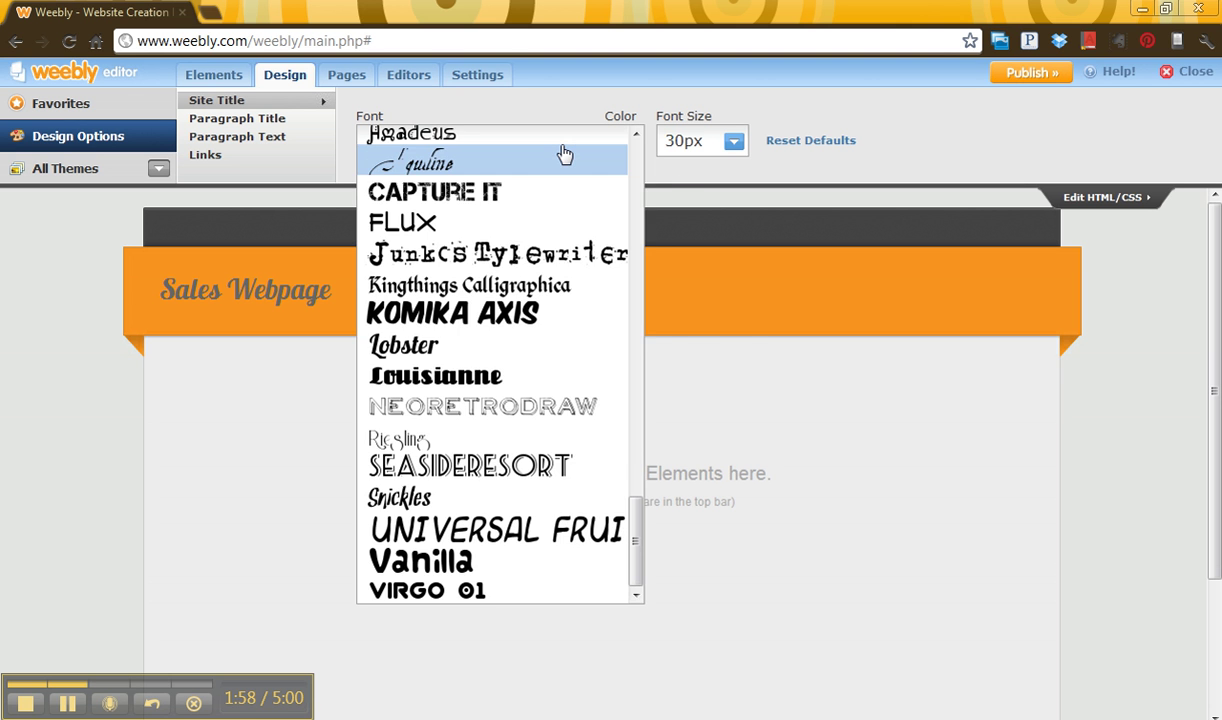
left_click(565, 153)
left_click(704, 150)
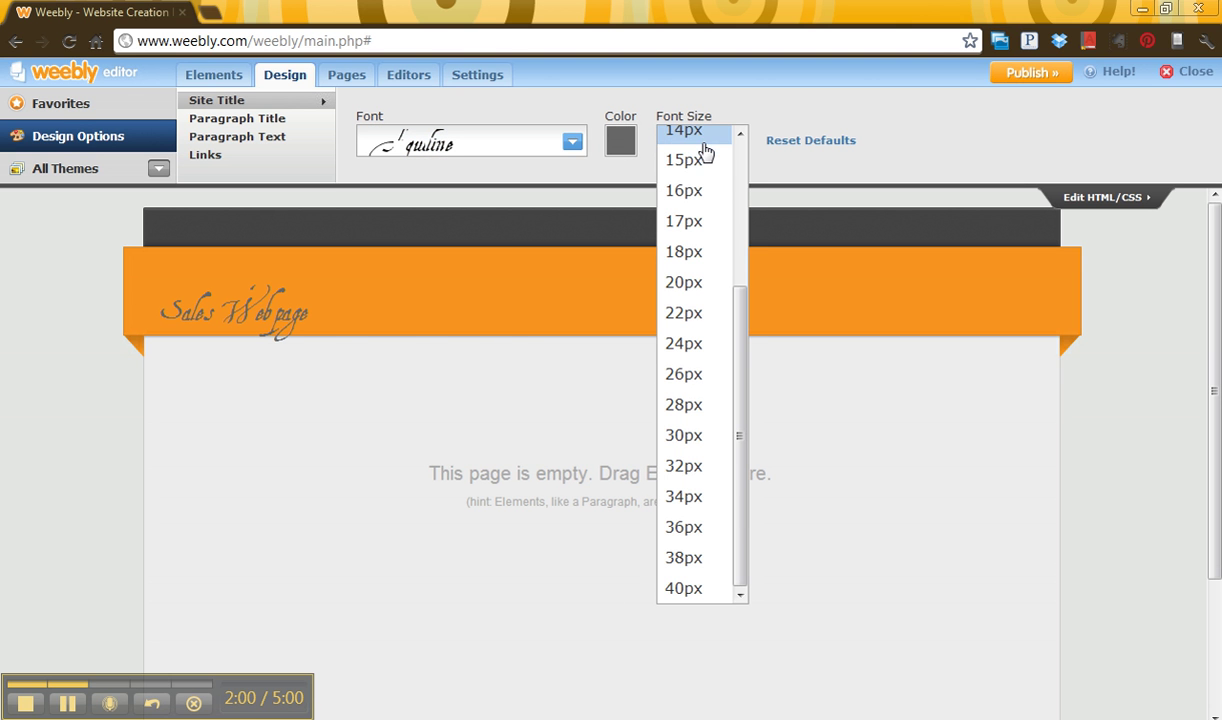
left_click(690, 589)
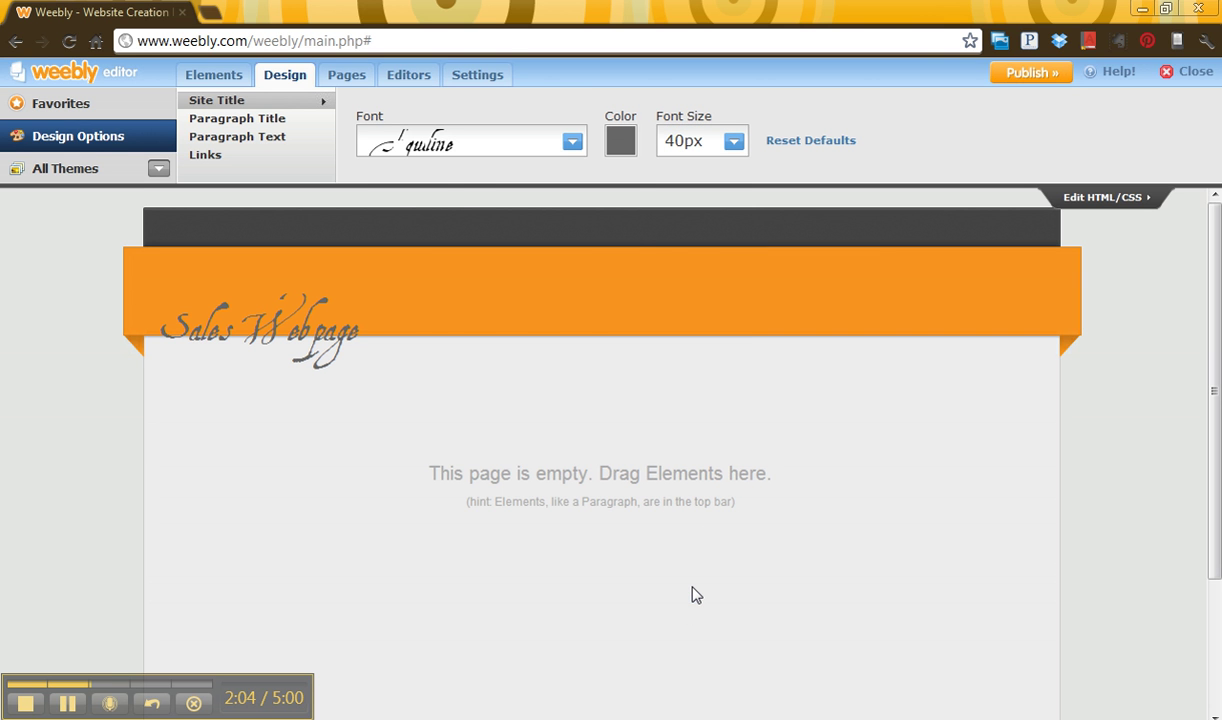
Try Lobster in dark red, then reset the site title to its defaults
left_click(535, 153)
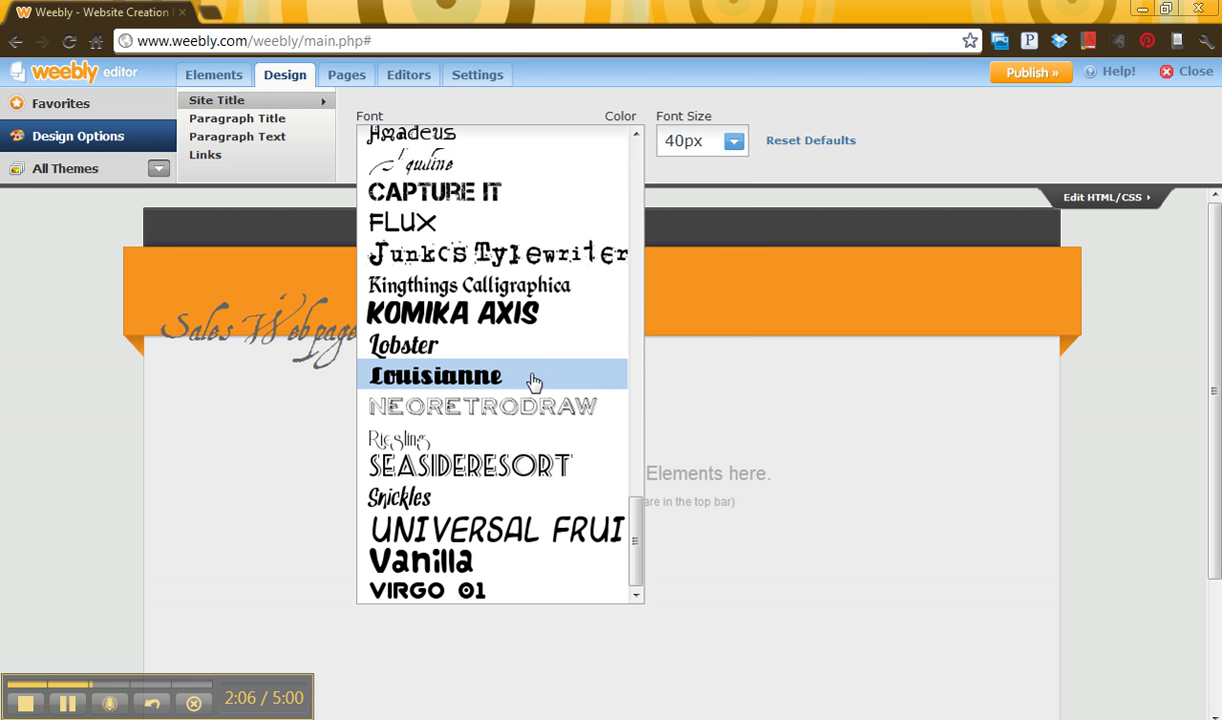
left_click(535, 347)
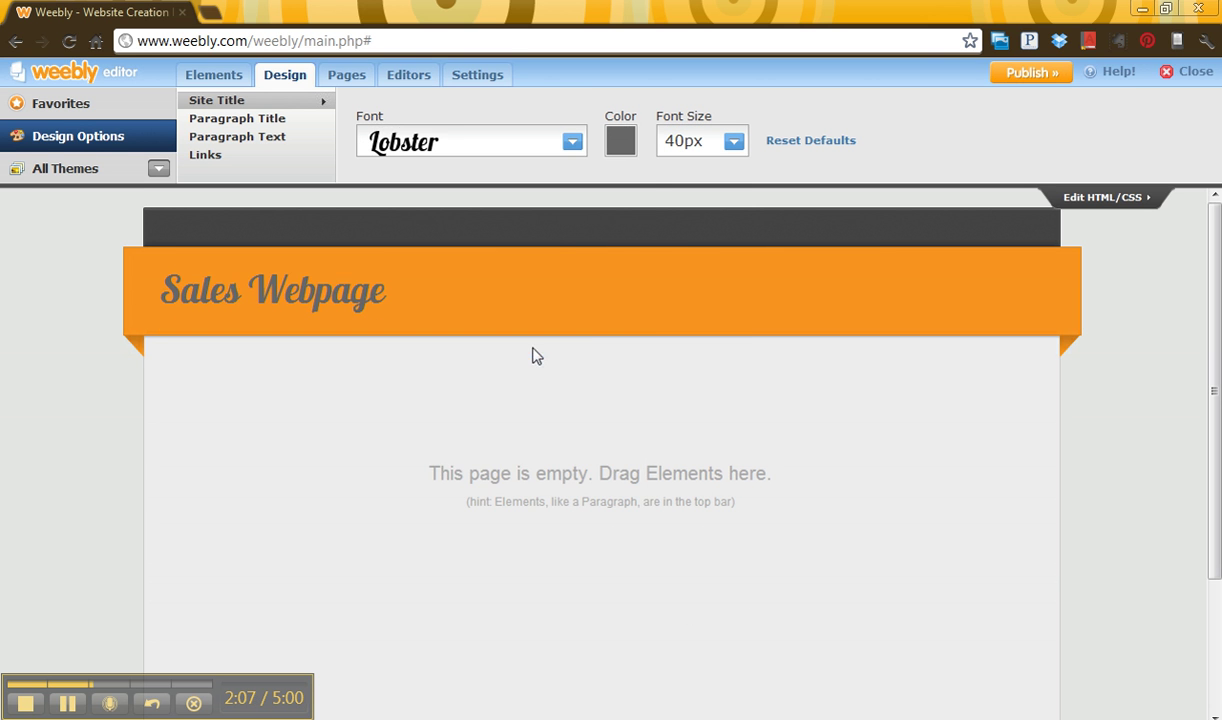
left_click(626, 145)
left_click(677, 186)
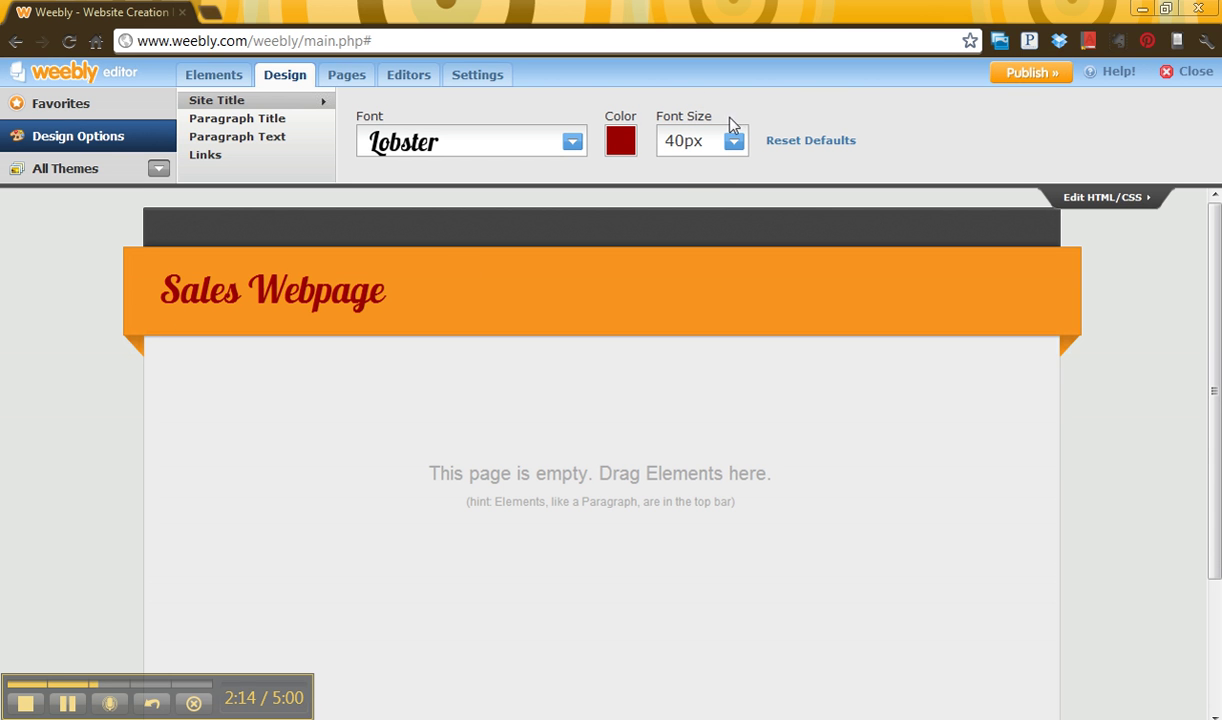
left_click(815, 145)
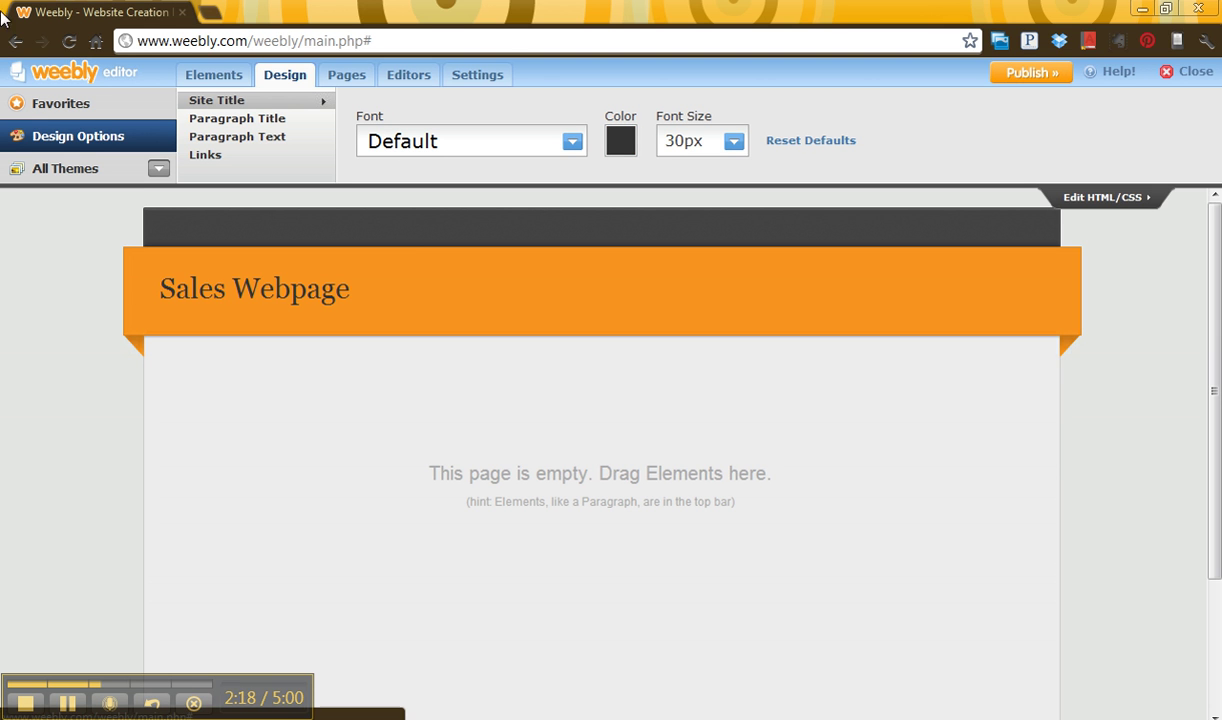
Drag Title, Paragraph and Picture elements onto the empty page and start editing the title
left_click(232, 85)
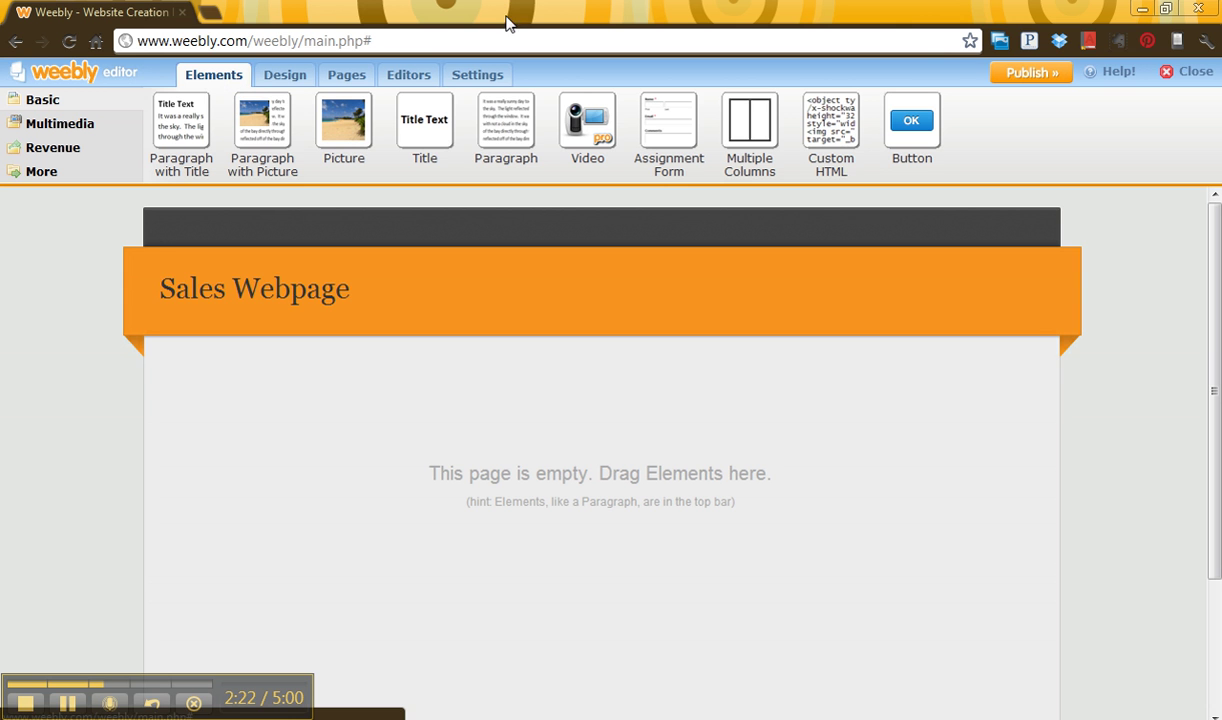
left_click_drag(455, 130, 426, 395)
left_click_drag(482, 125, 338, 469)
left_click_drag(325, 121, 195, 503)
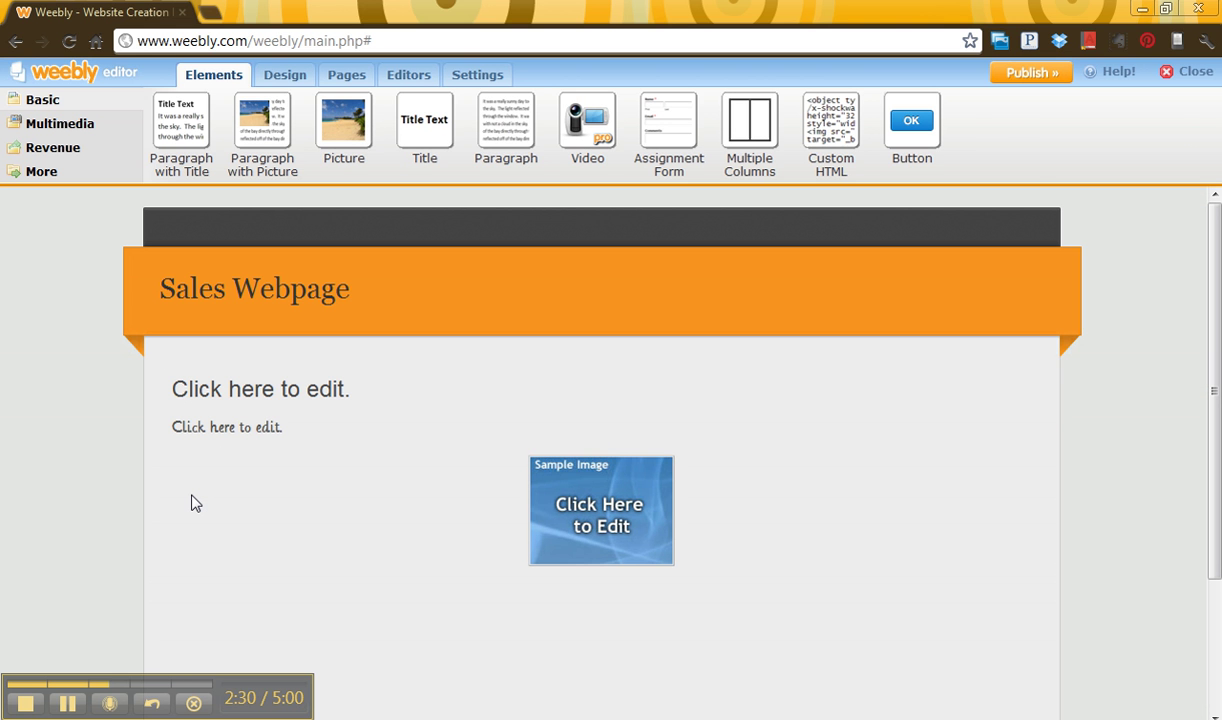
left_click(314, 388)
Enter 'jkrdsl;ajf' as the title, then search online images for 'gift basket'
type("jkrdsl;ajf;")
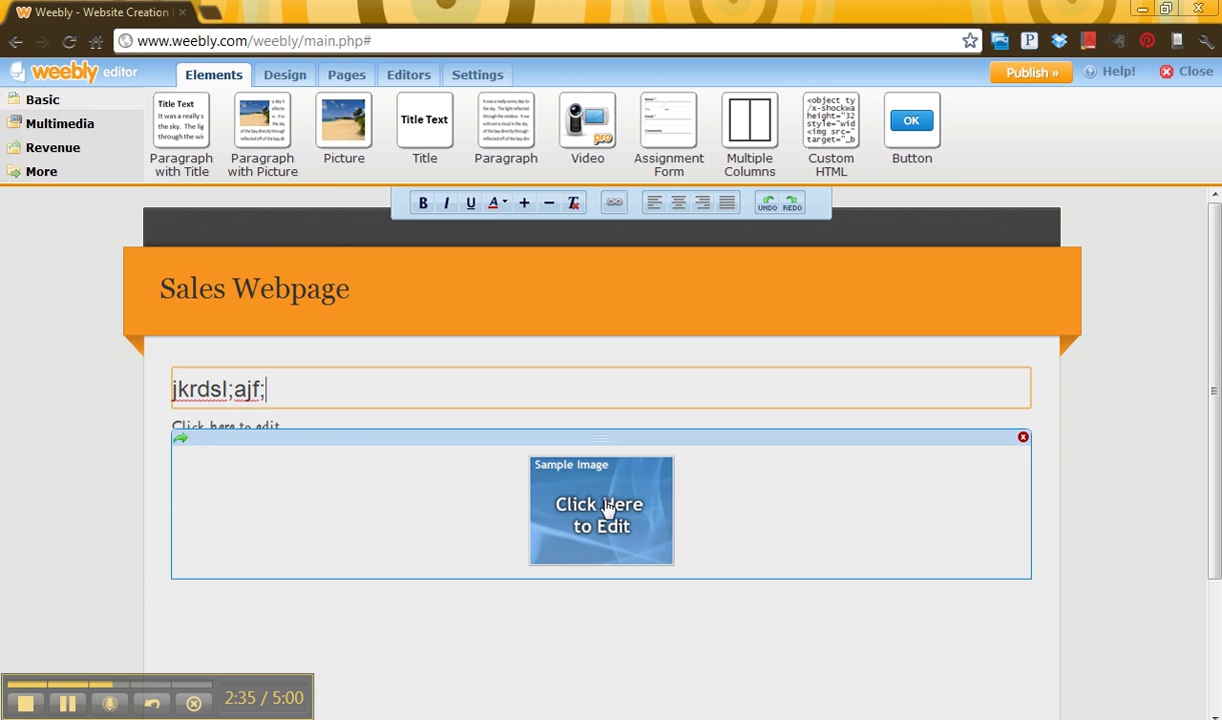
left_click(603, 508)
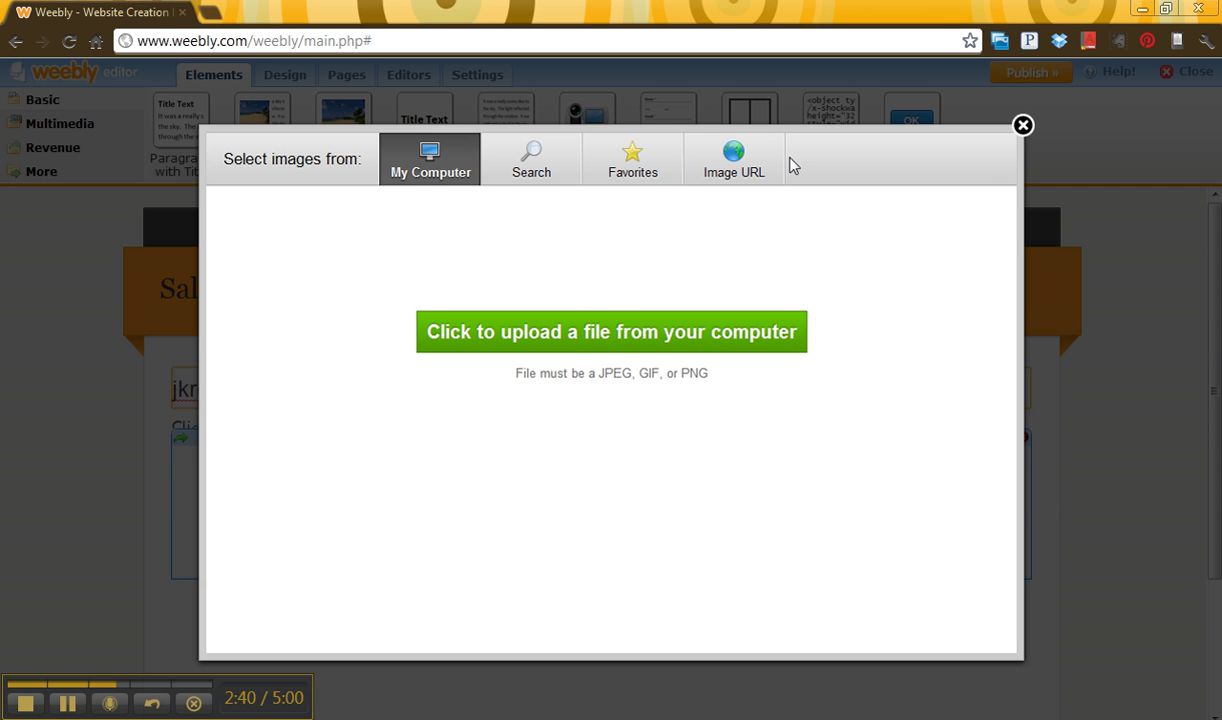
left_click(545, 168)
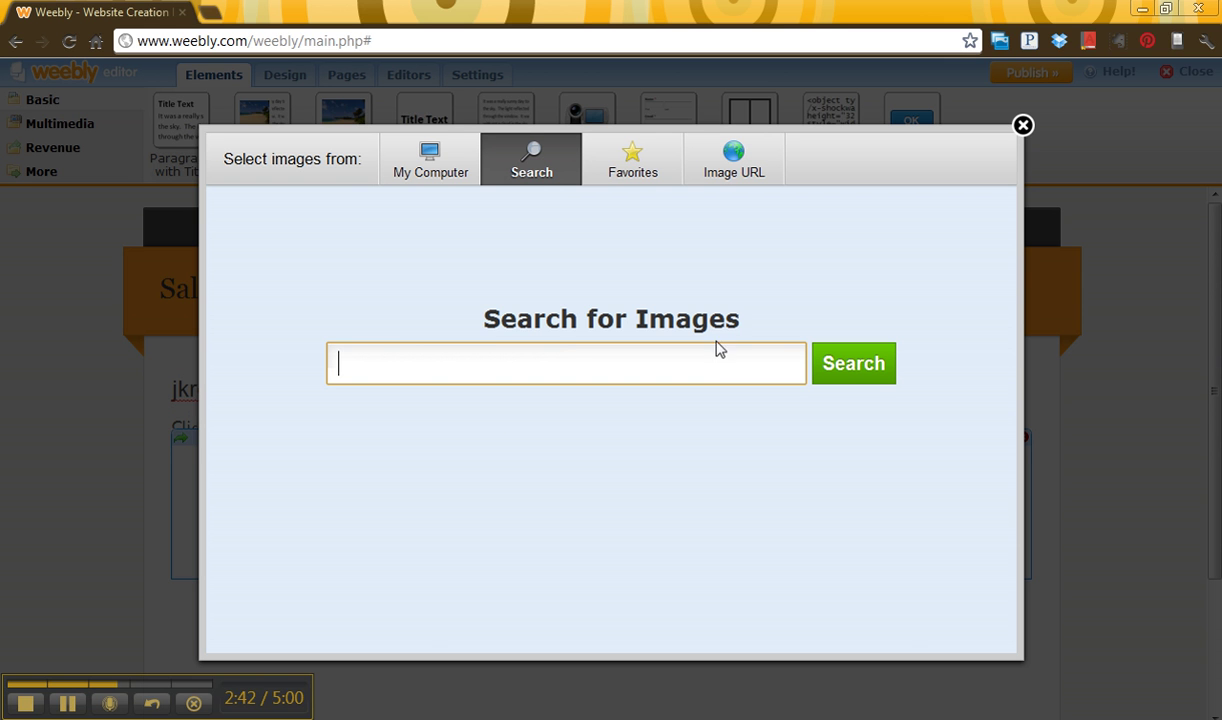
type("gift basket")
key("Return")
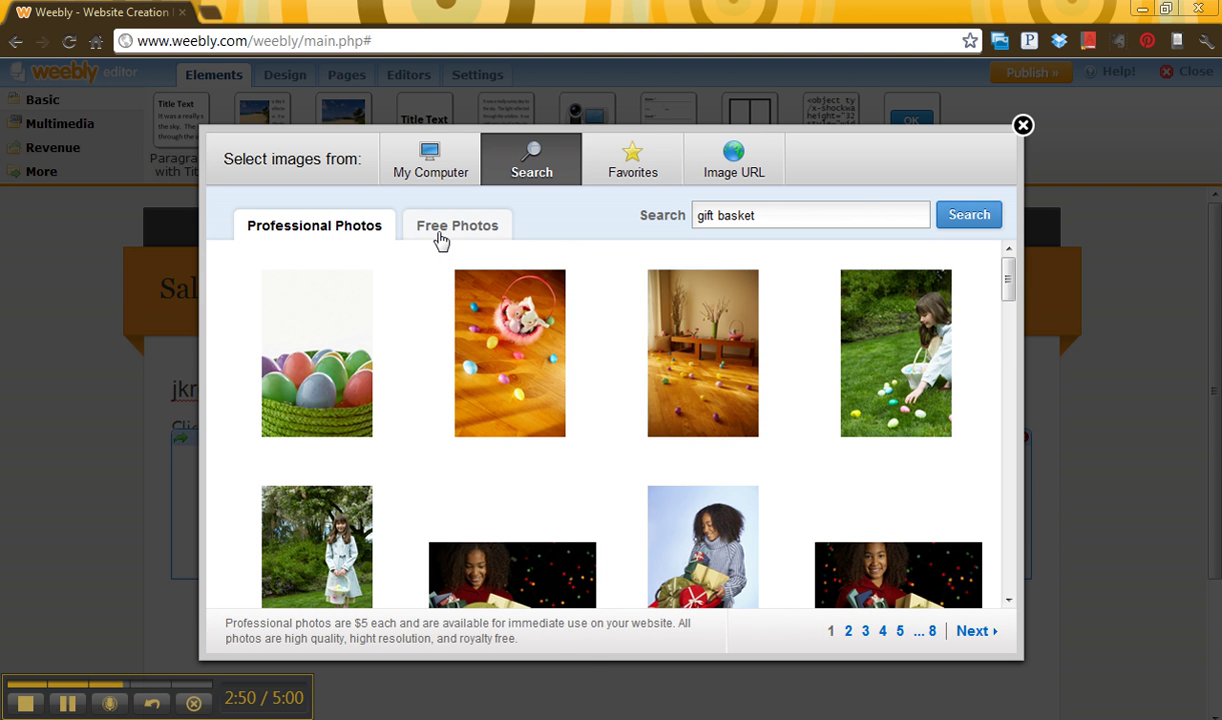
Filter to Free Photos and insert the colander gift-basket photo
left_click(440, 238)
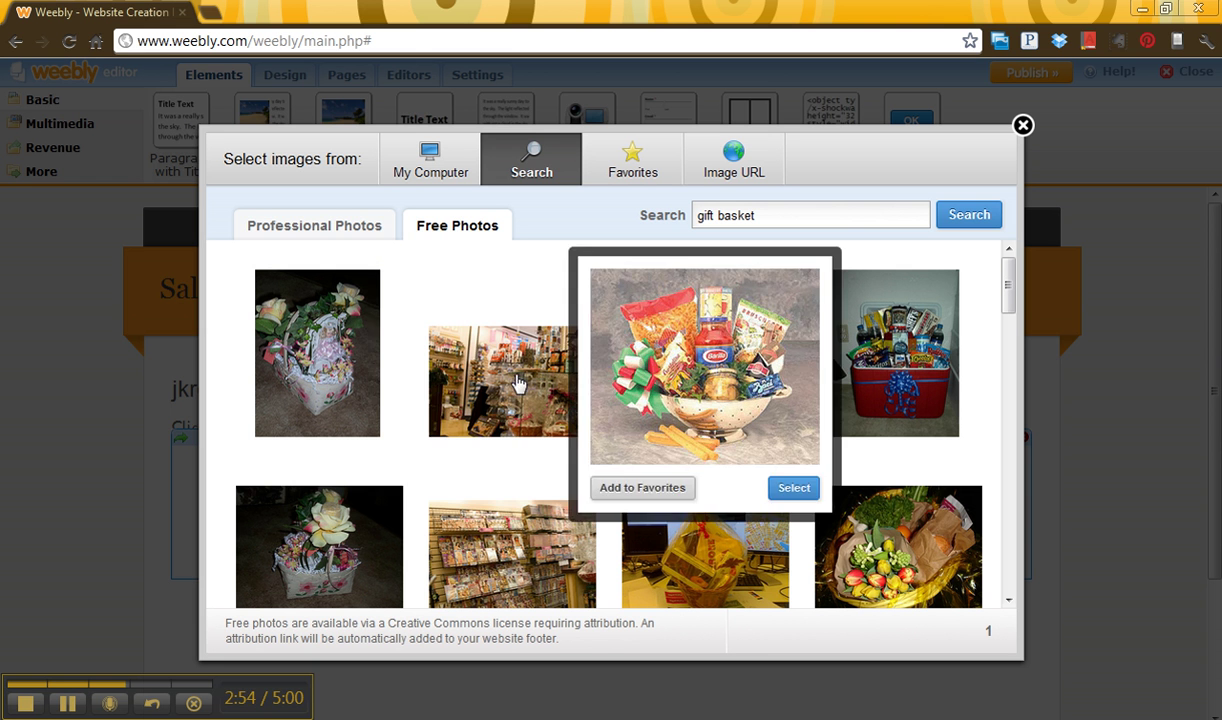
mouse_move(720, 428)
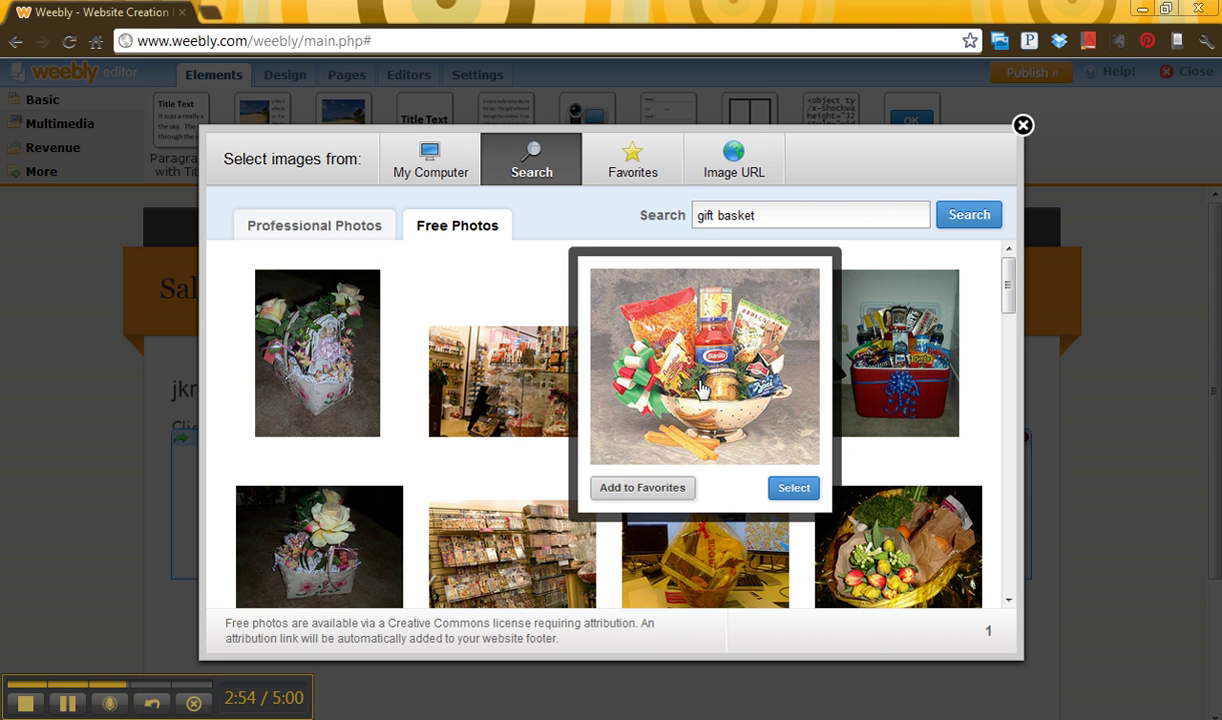
left_click(720, 428)
scroll(731, 415, "down", 3)
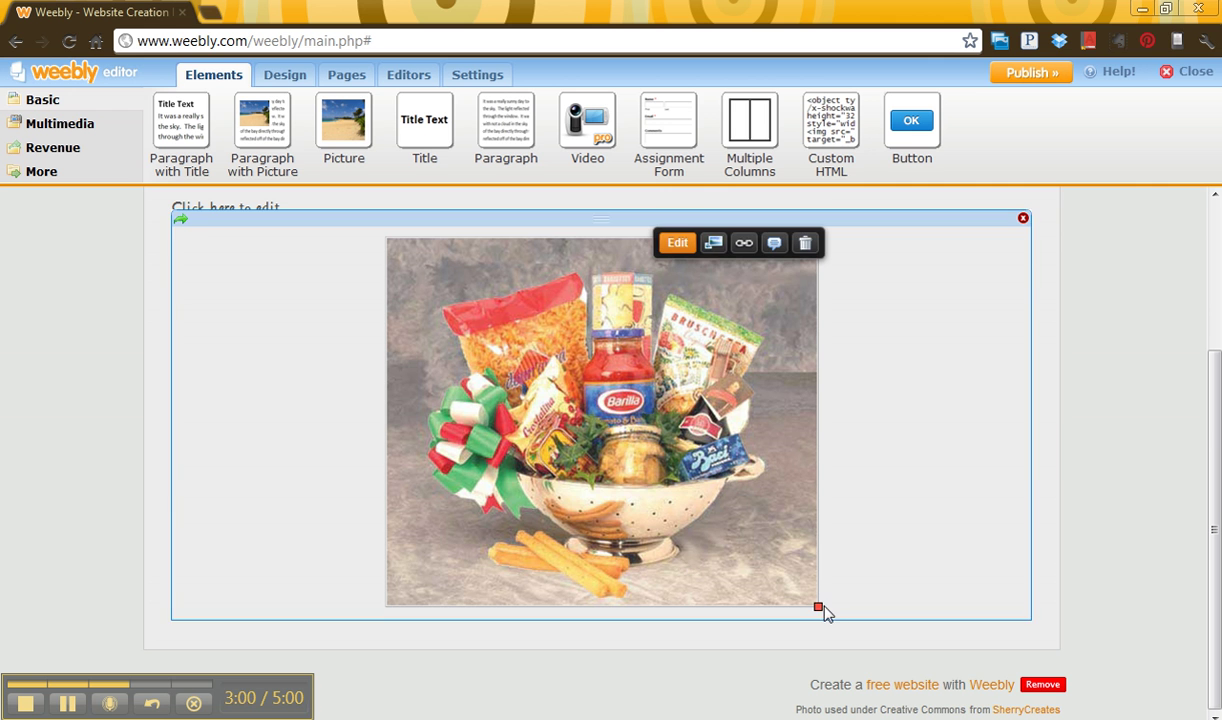
Resize the gift-basket photo to about 255×217 and set its position to Right
left_click_drag(818, 607, 637, 421)
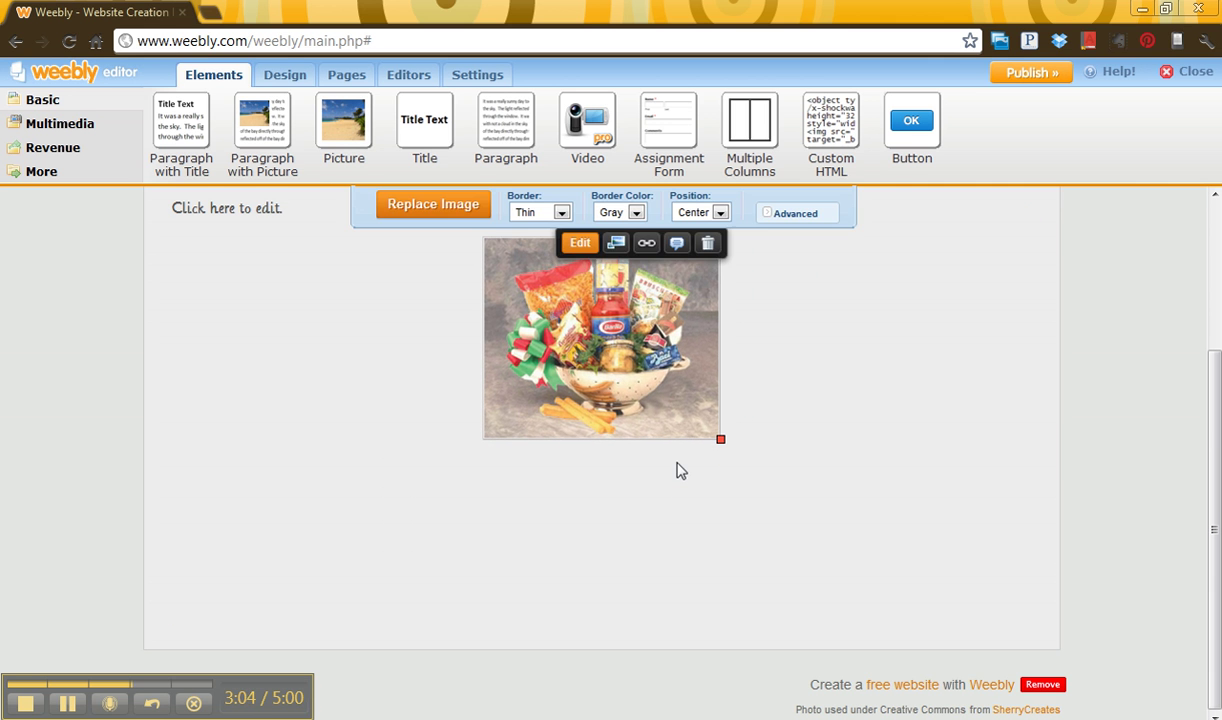
left_click(688, 210)
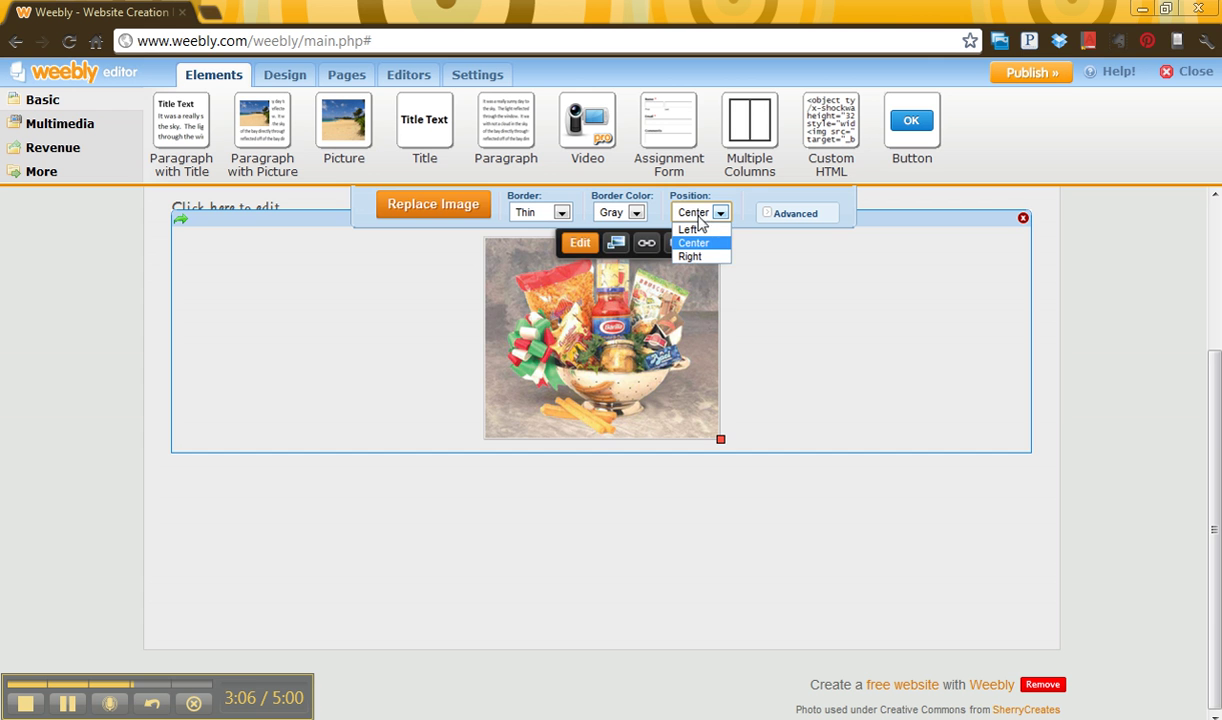
left_click(692, 256)
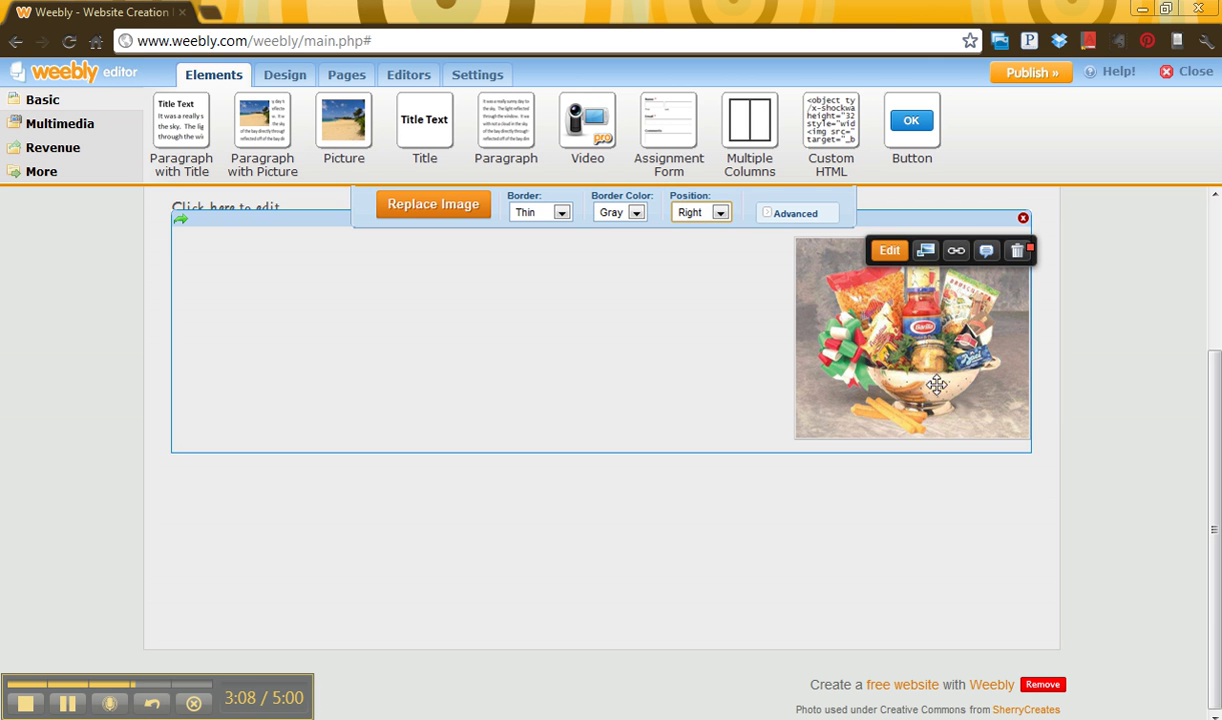
left_click(846, 603)
scroll(922, 535, "up", 3)
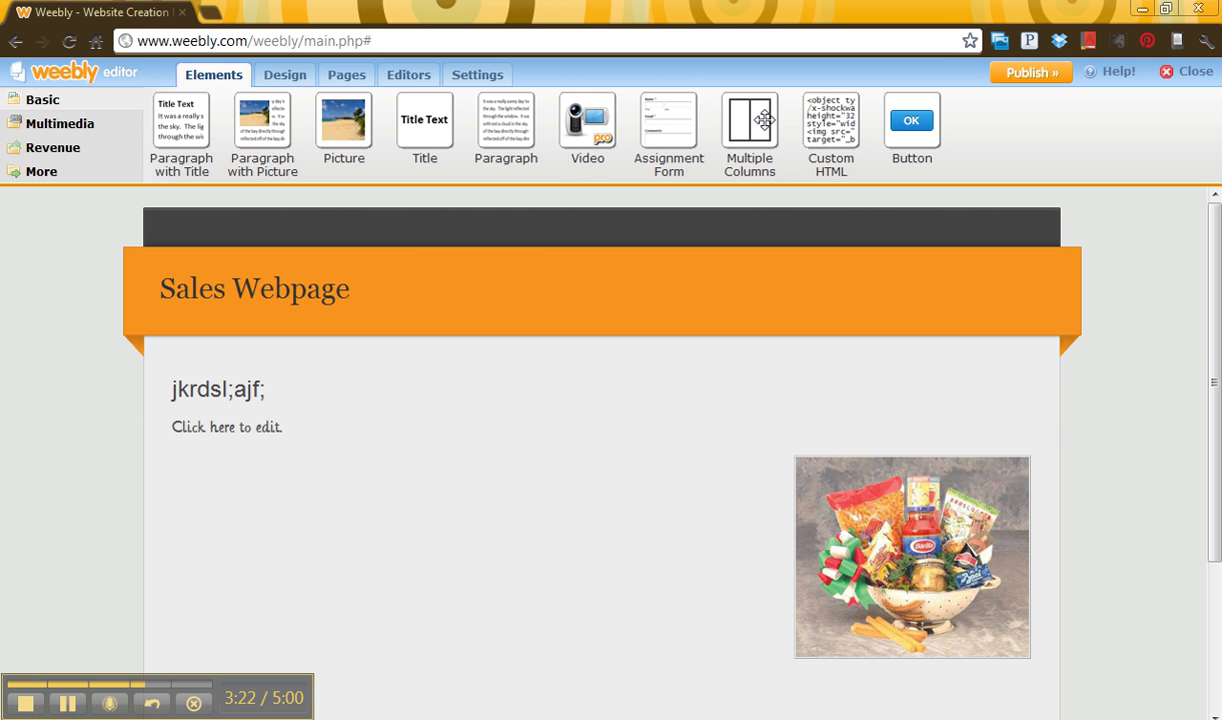
Add a Multiple Columns row with a picture in the left column and a title on the right
left_click_drag(750, 125, 805, 368)
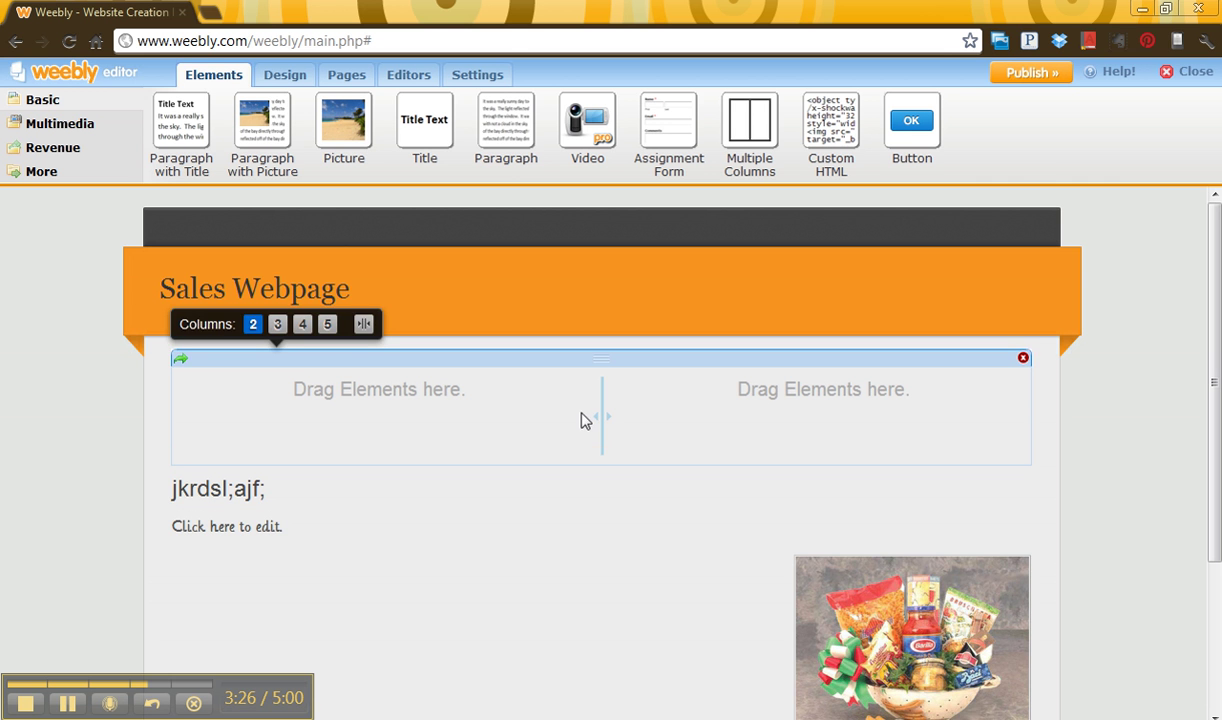
left_click_drag(922, 644, 777, 423)
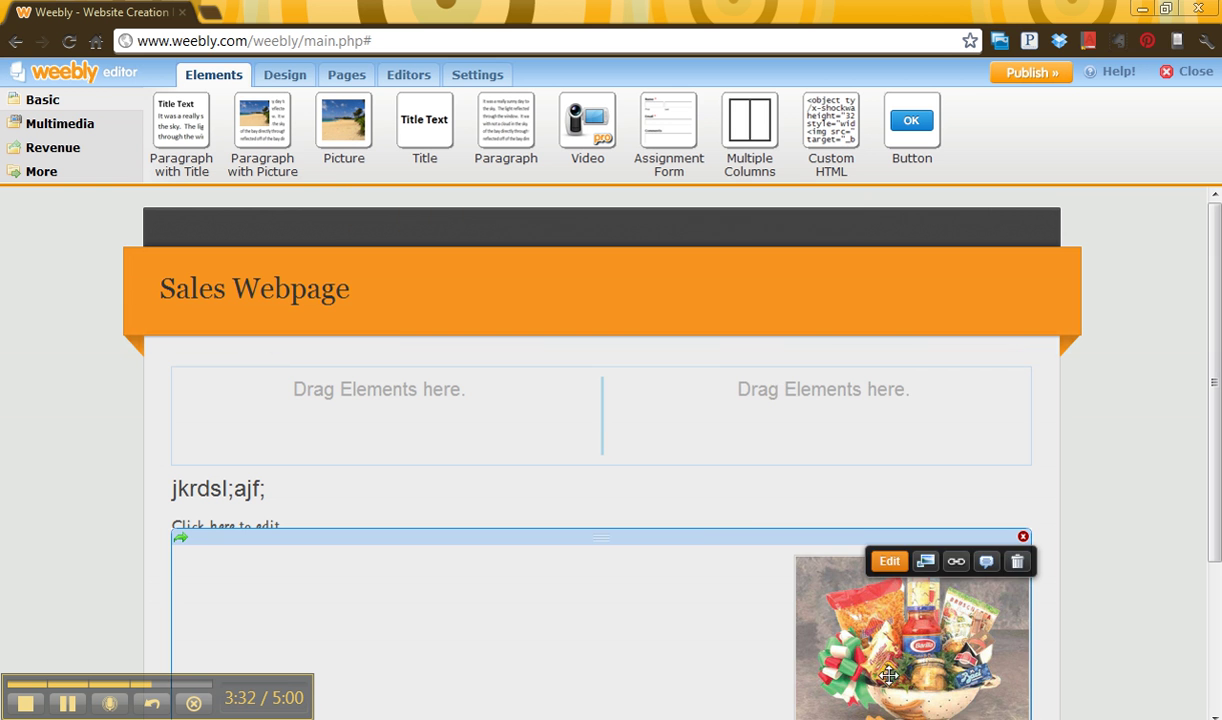
left_click_drag(905, 635, 339, 382)
left_click_drag(325, 135, 335, 432)
left_click_drag(423, 131, 728, 427)
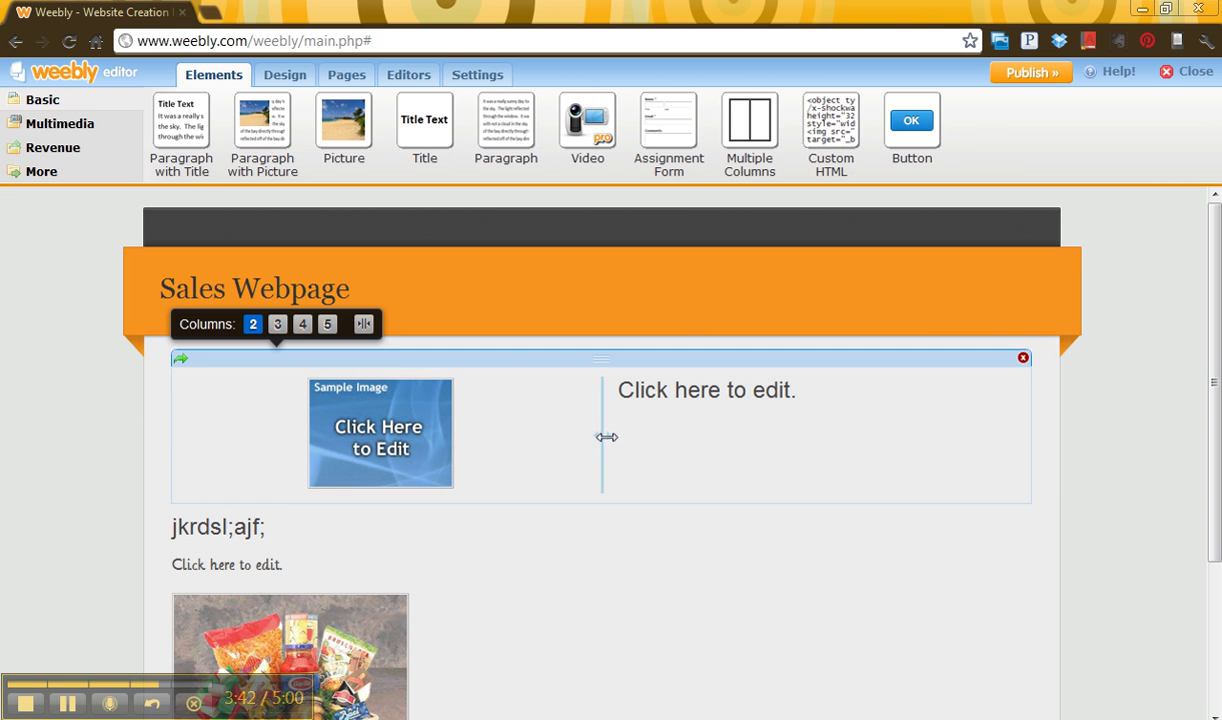
Make the row three columns, add a picture in the third, and delete the basket photo
left_click_drag(593, 434, 393, 450)
left_click(277, 325)
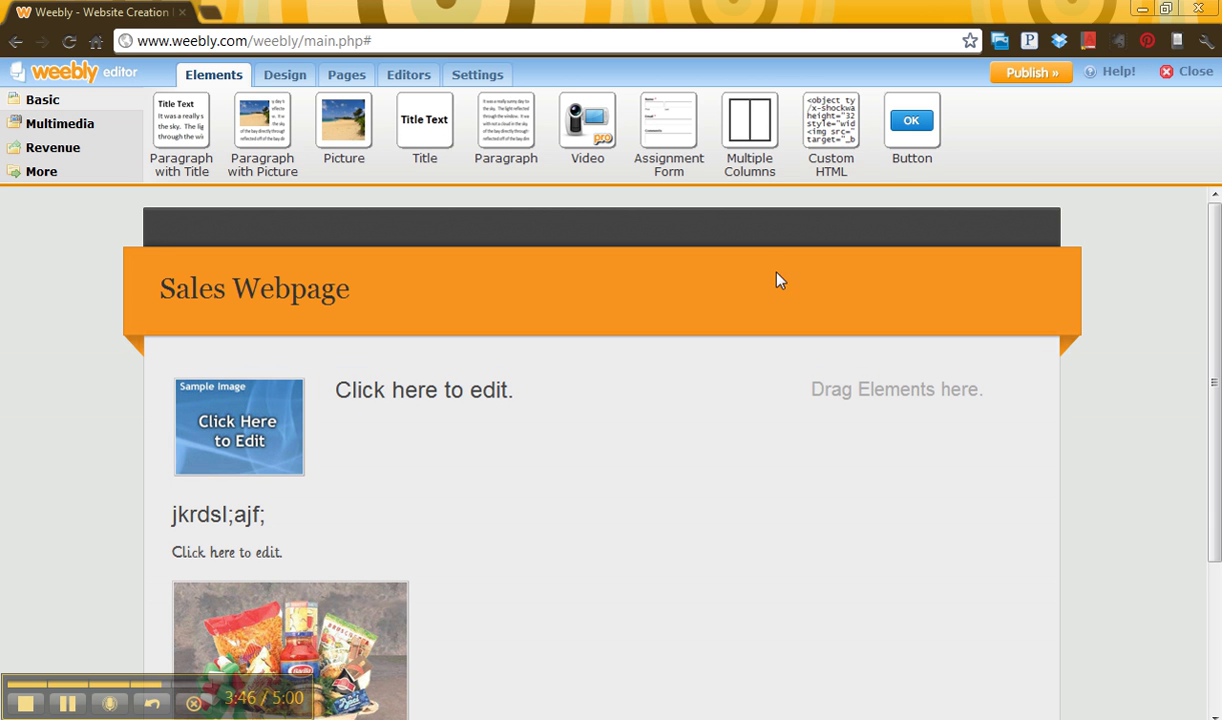
left_click_drag(340, 128, 919, 470)
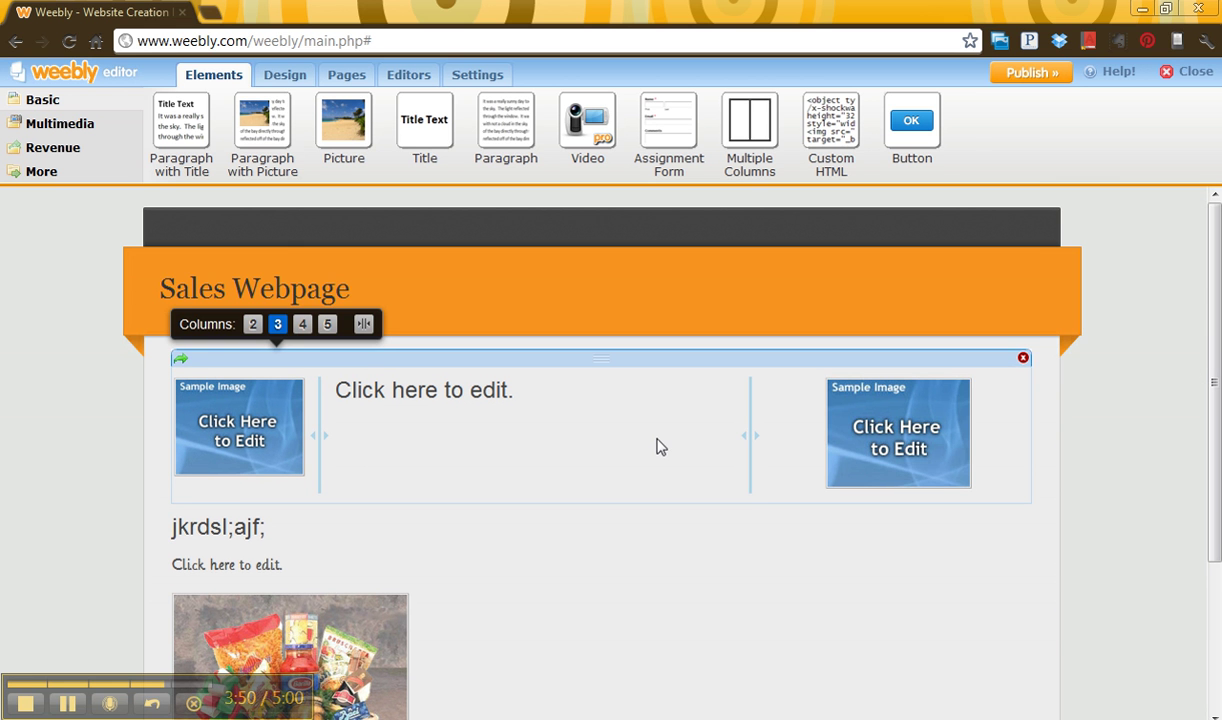
scroll(660, 447, "down", 3)
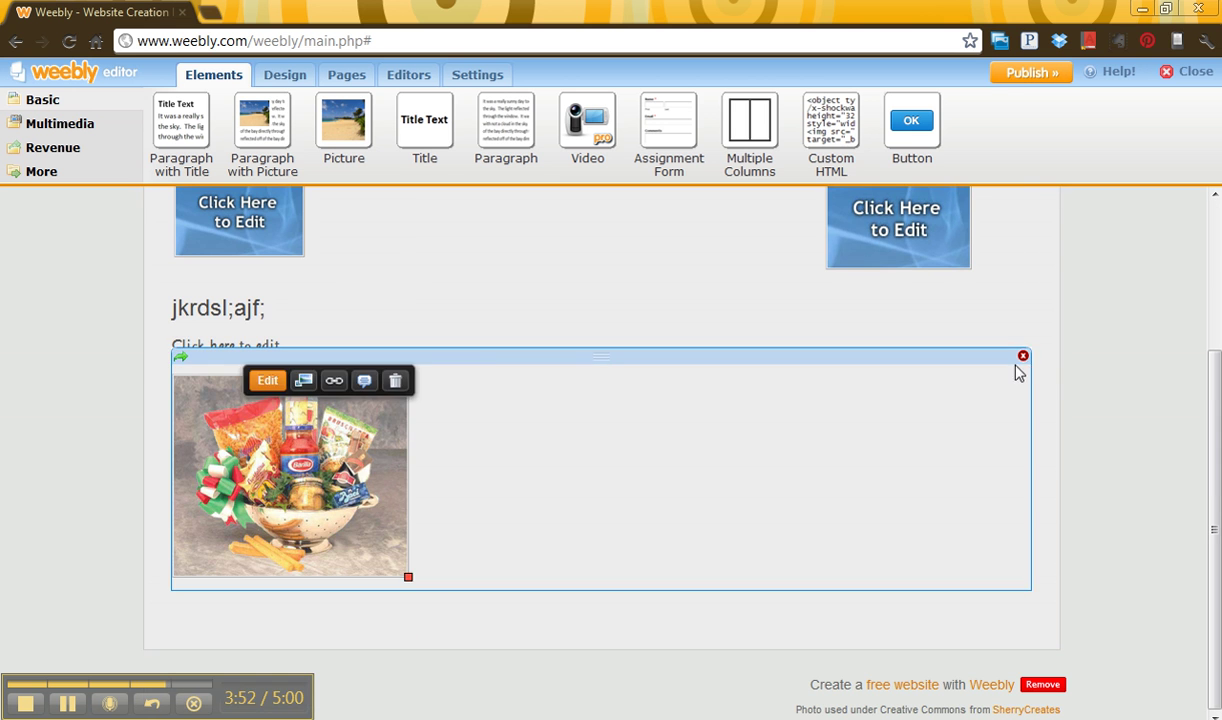
left_click(1022, 358)
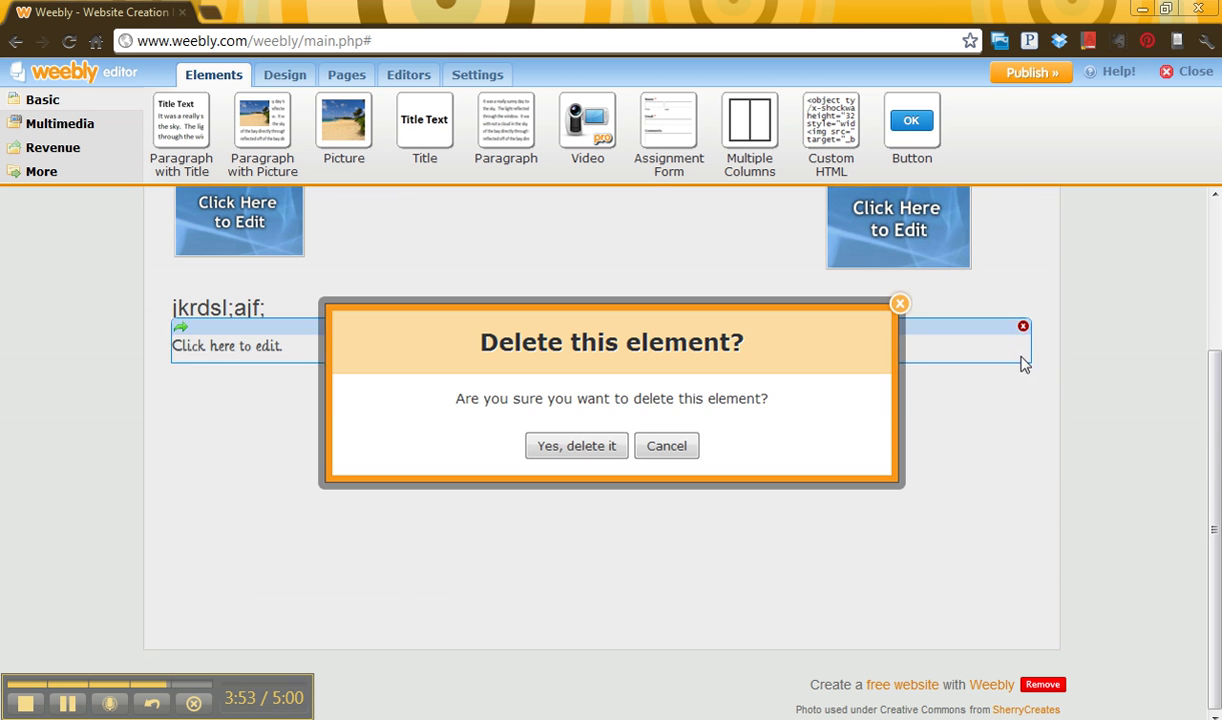
left_click(574, 445)
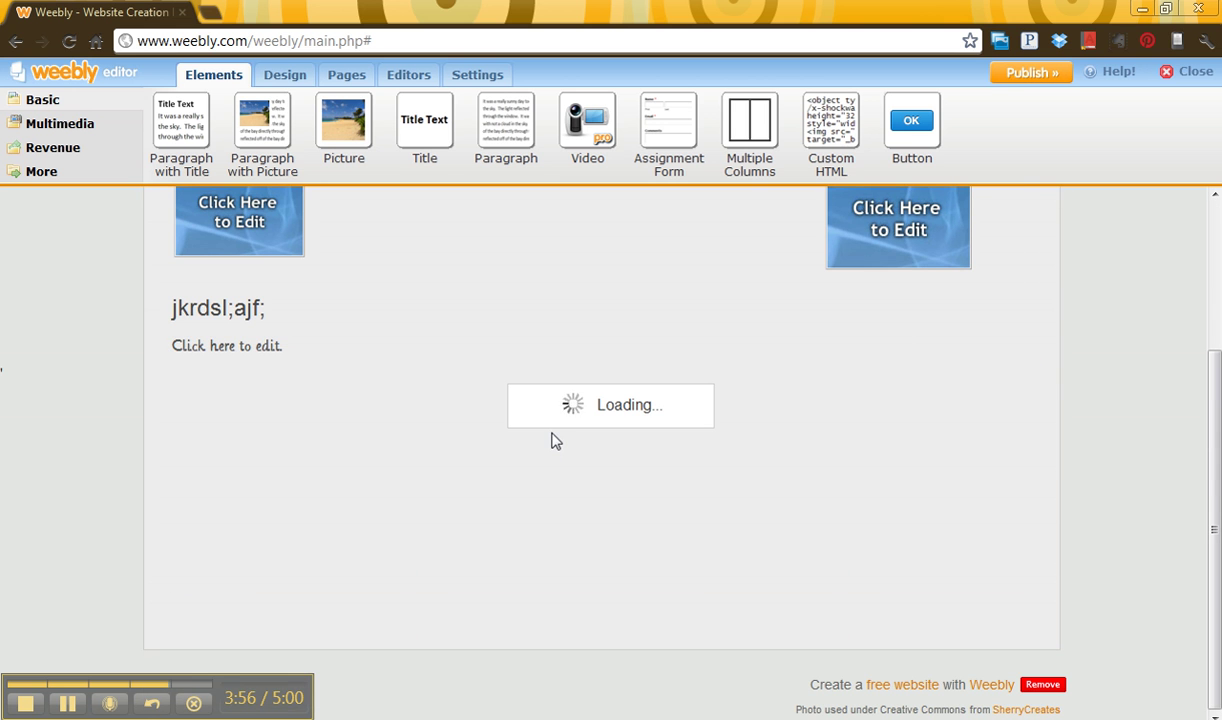
Browse the Multimedia, Revenue and More element categories, ending on Layout
left_click(34, 126)
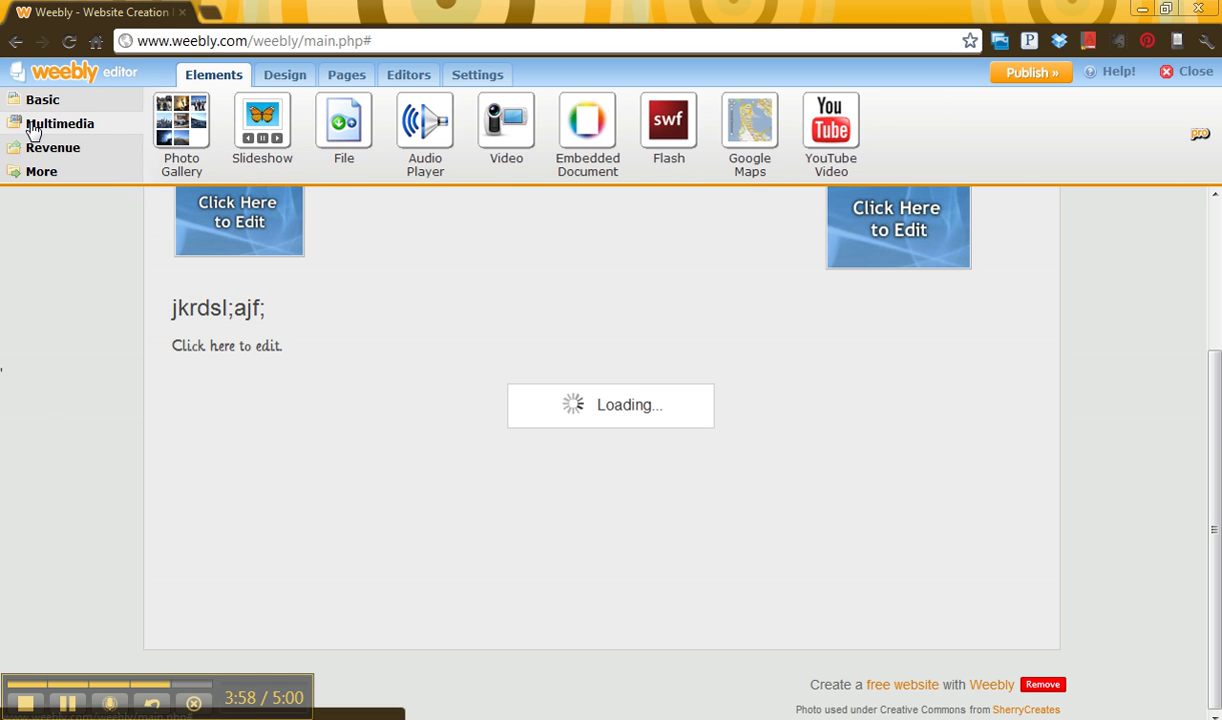
left_click_drag(245, 118, 254, 508)
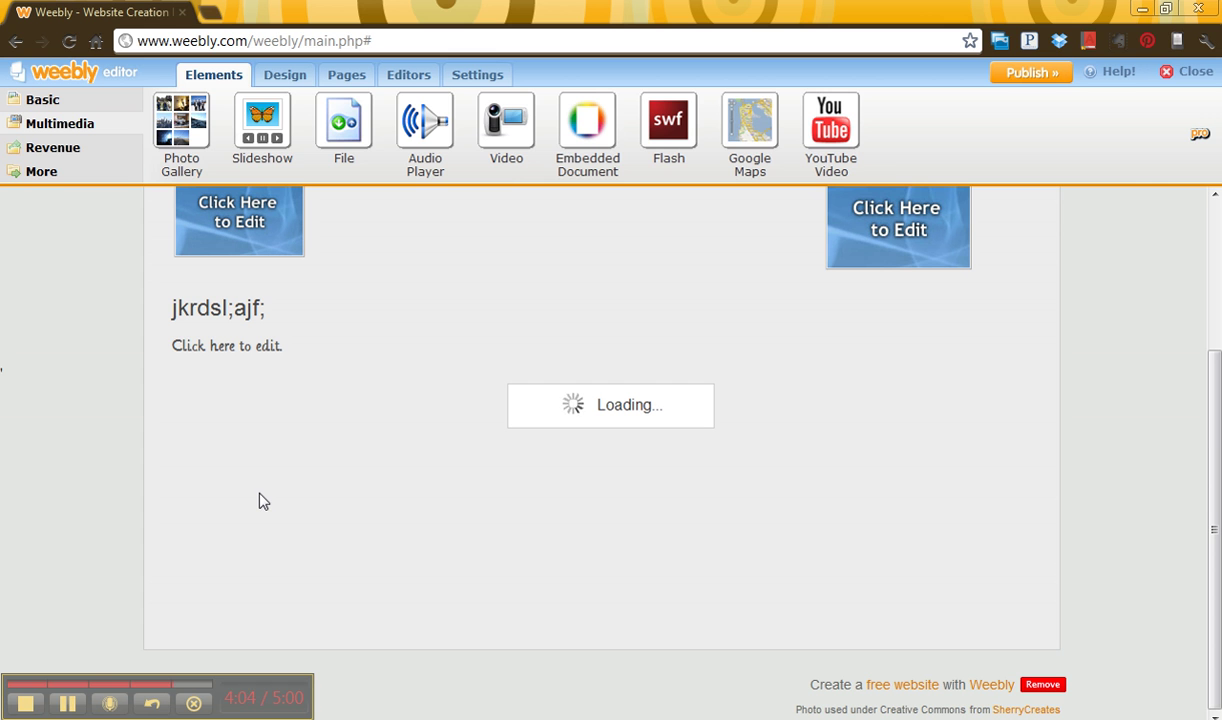
left_click(74, 152)
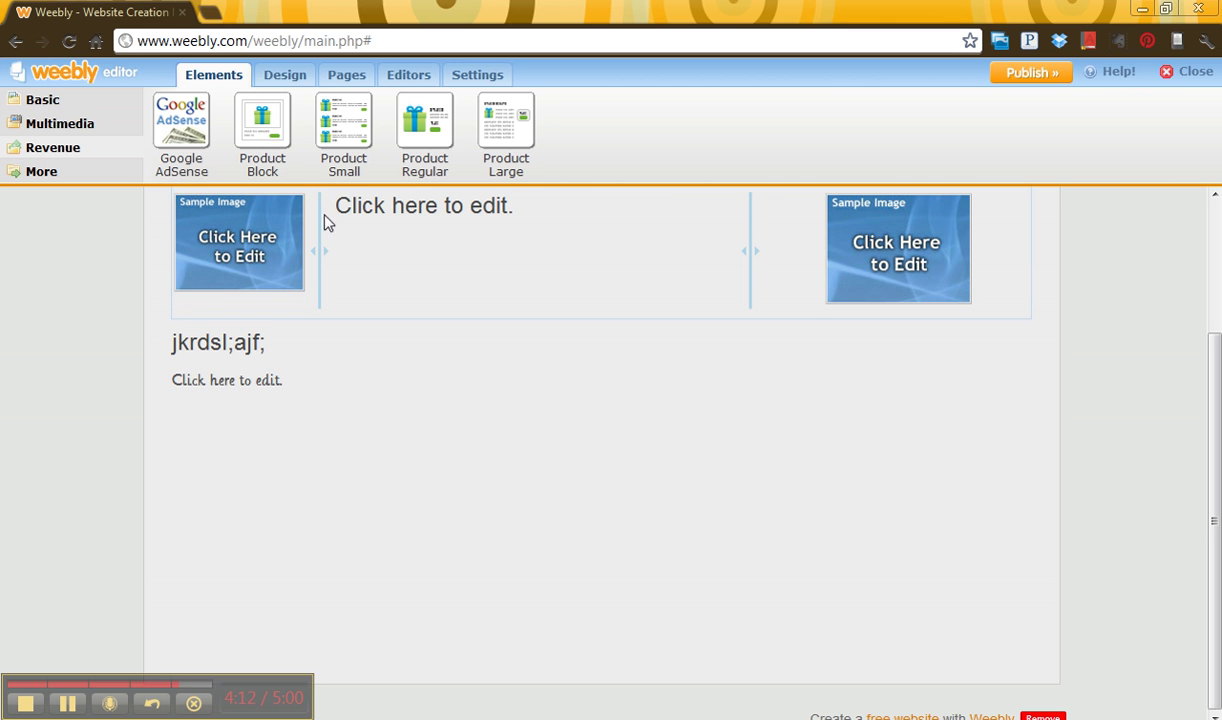
left_click(50, 176)
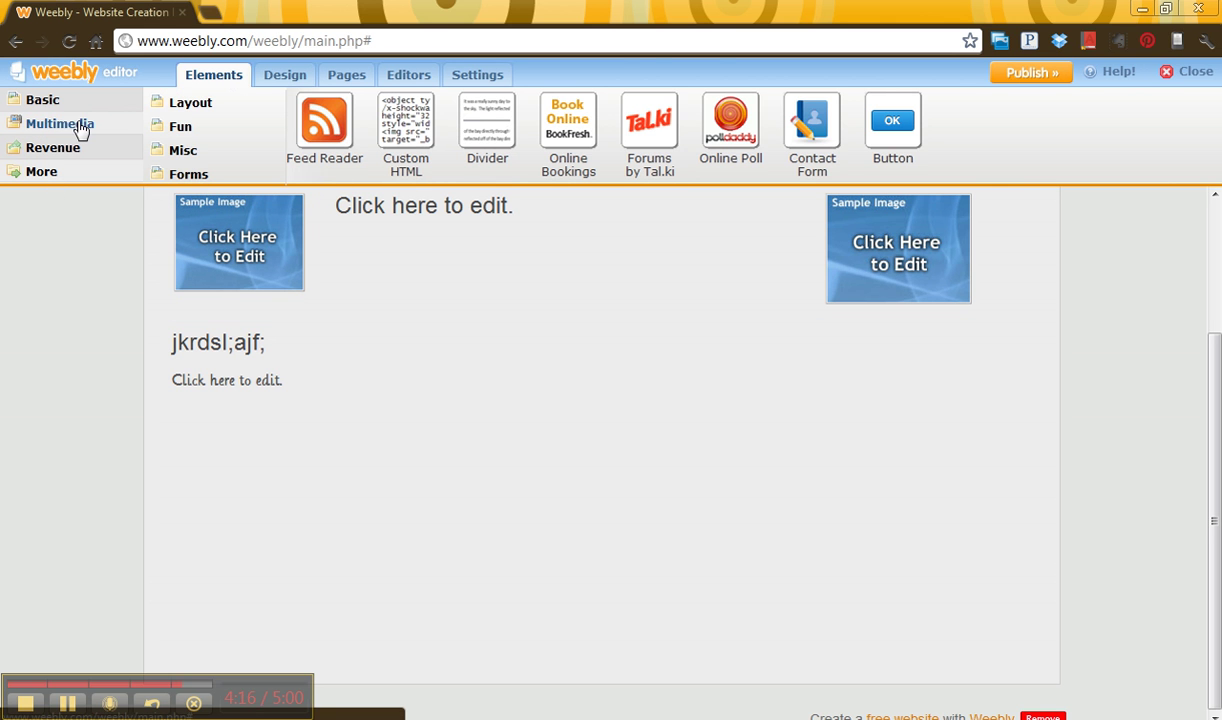
left_click(214, 108)
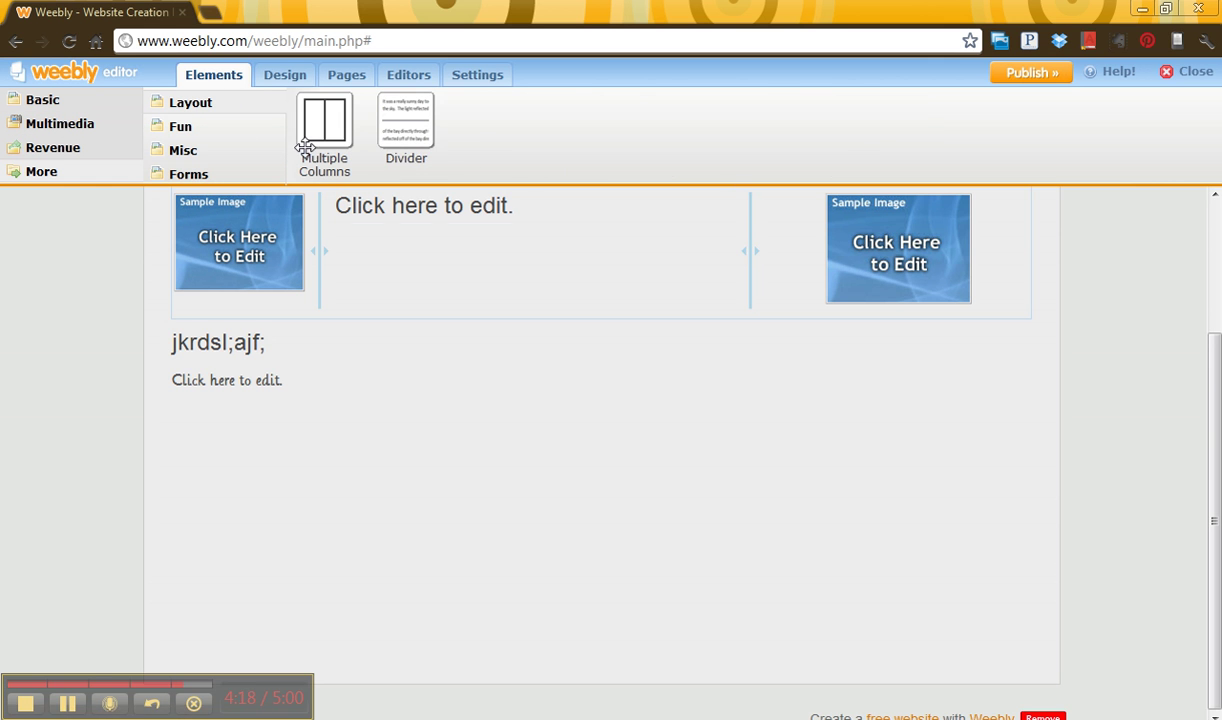
Place a Divider under jkrdsl;ajf; and a Misc Button beneath it labelled 'Visit ASU's webpage'
left_click_drag(398, 135, 420, 383)
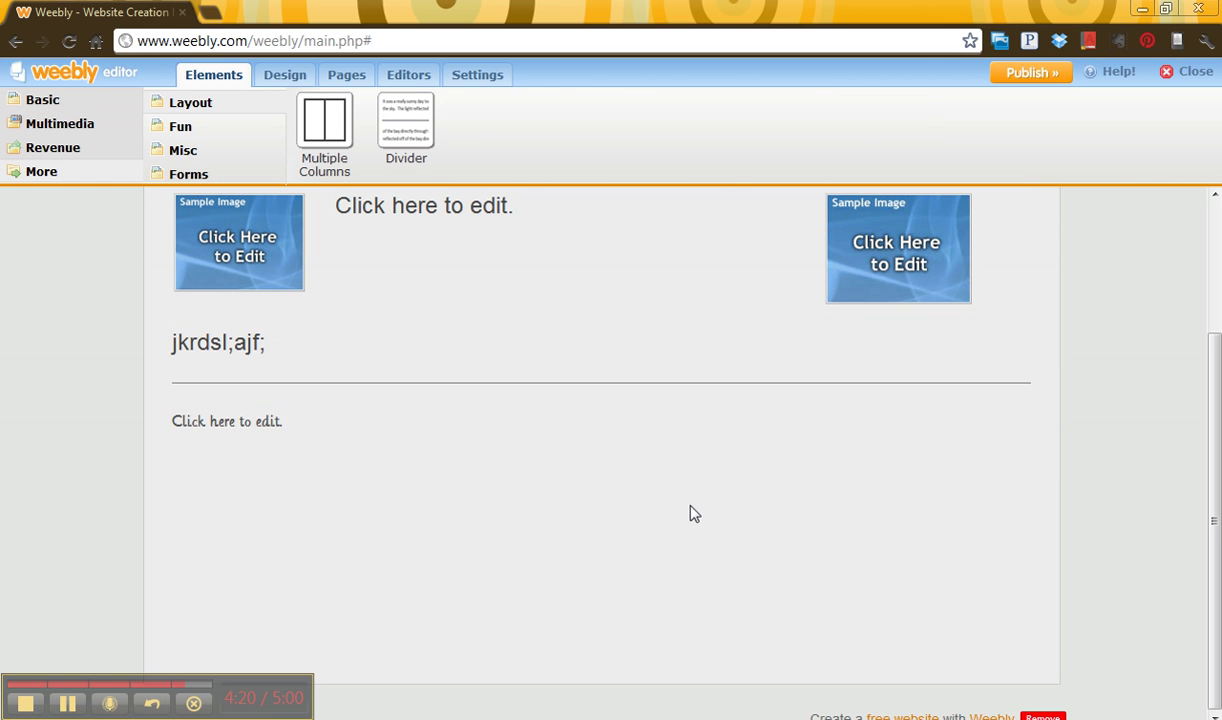
left_click(254, 153)
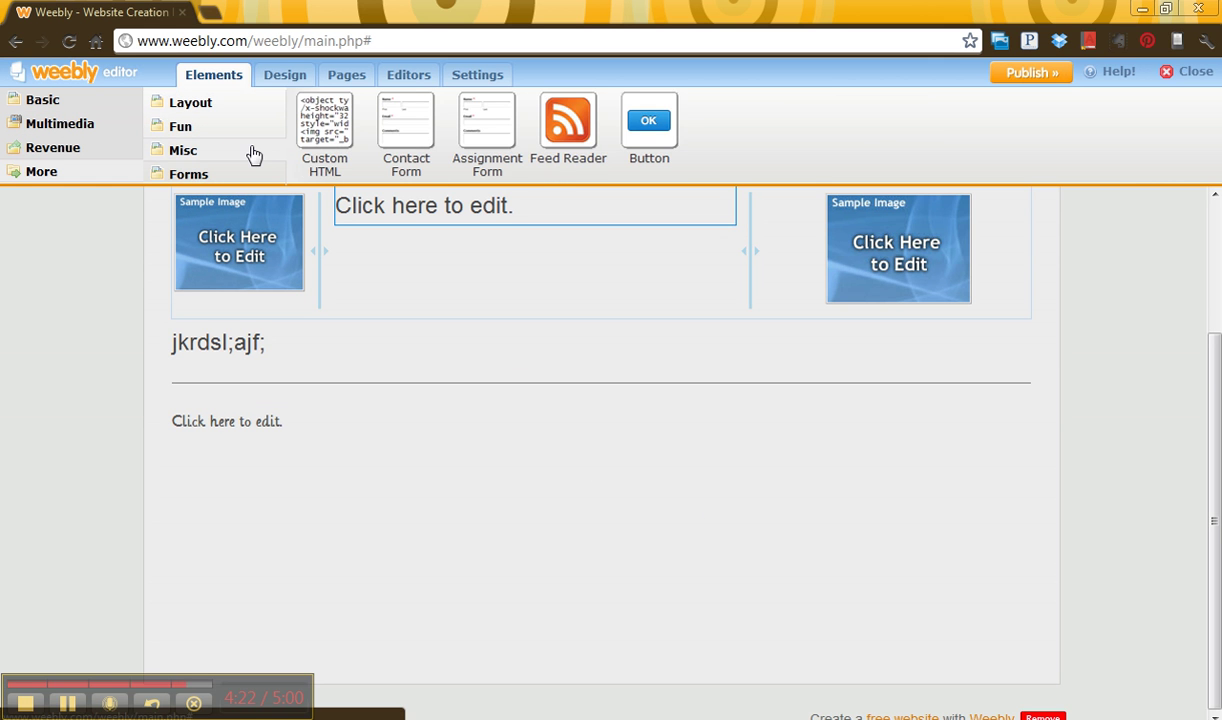
left_click_drag(649, 120, 397, 441)
left_click_drag(262, 428, 3, 413)
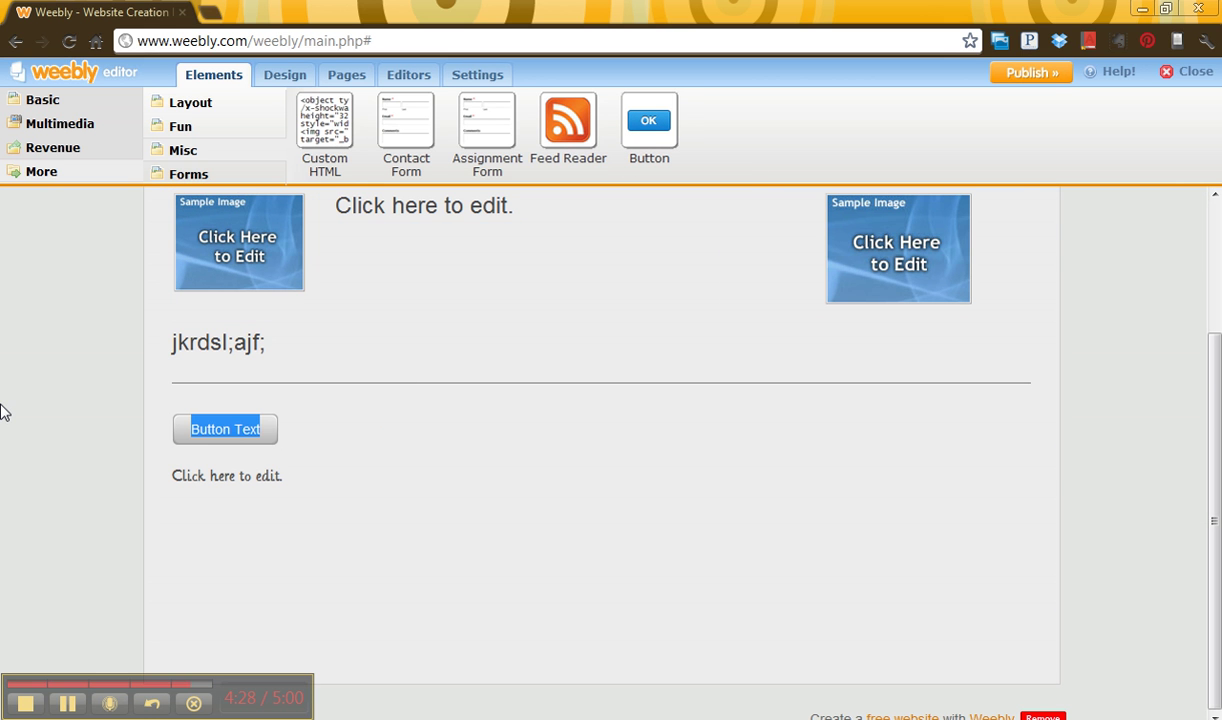
type("Visit ASU's webpage")
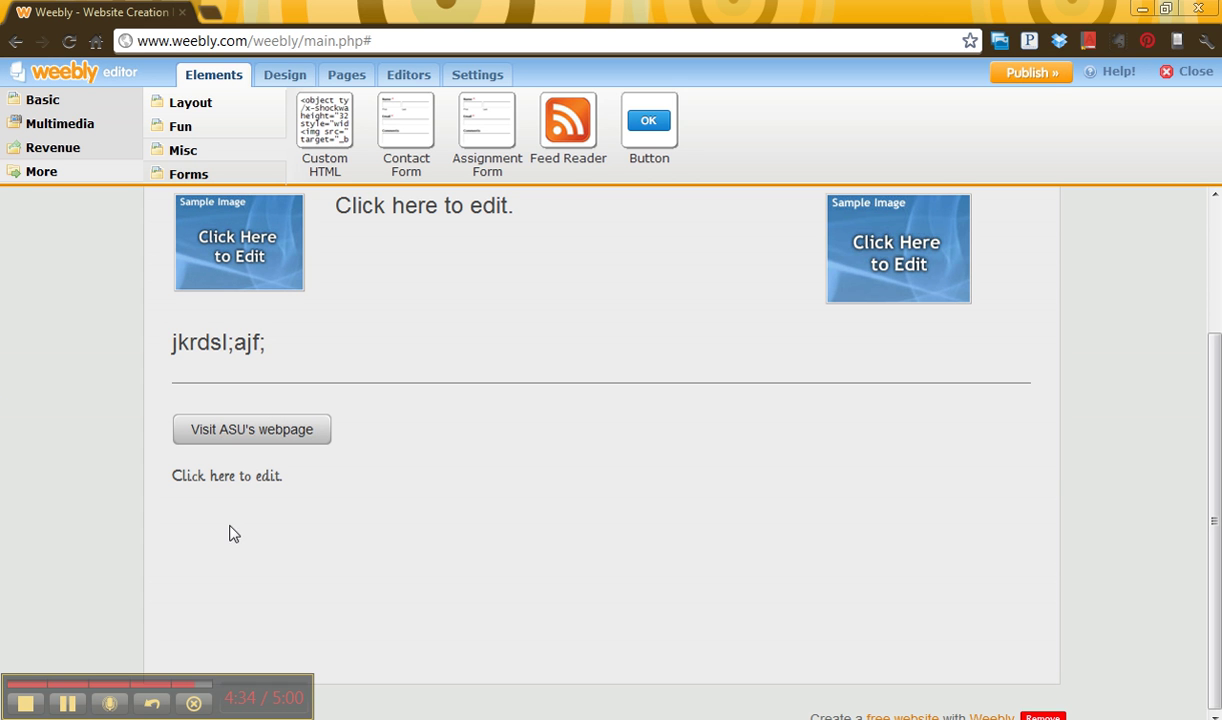
Switch the Elements panel to the More > Forms category
left_click(190, 176)
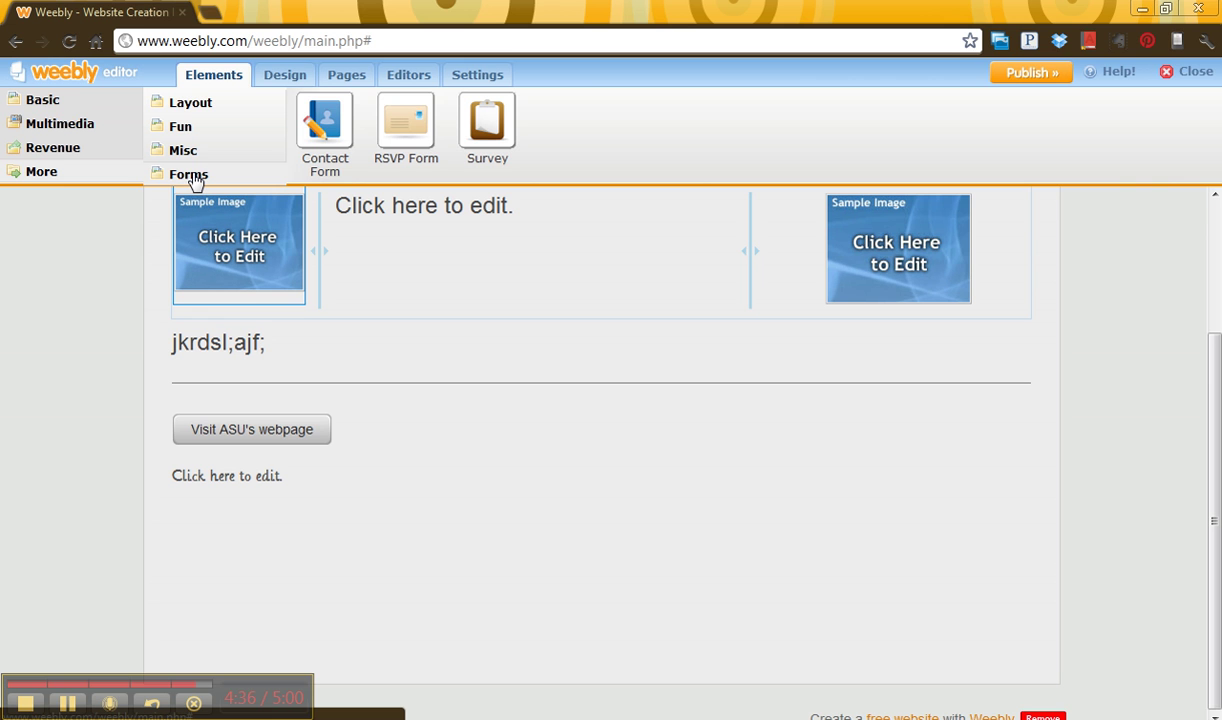